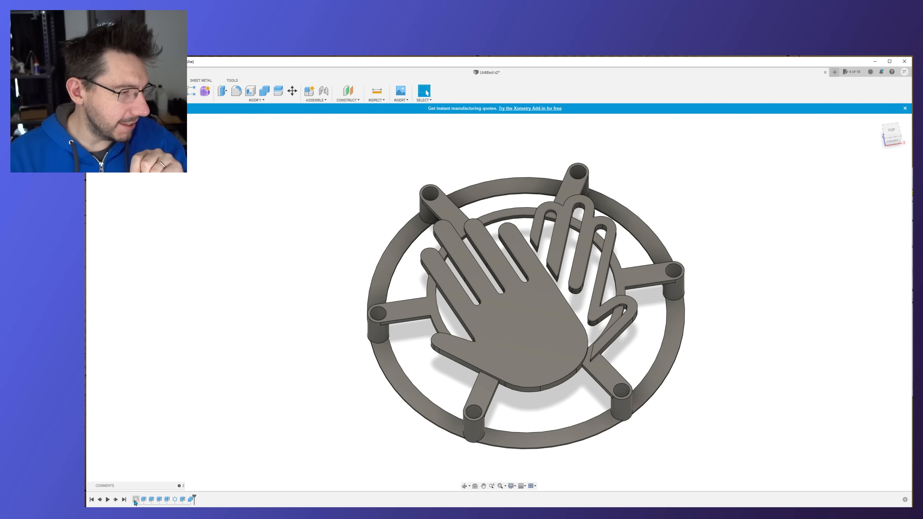
# Step: Open the finished model's base sketch for reference, and start a sketch on the horizontal plane in a new design
pyautogui.doubleClick(144, 502)
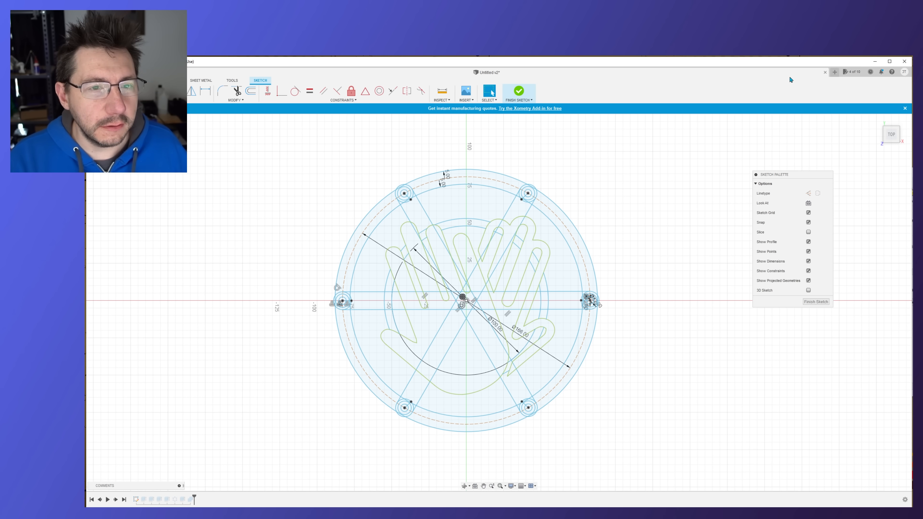
pyautogui.click(835, 72)
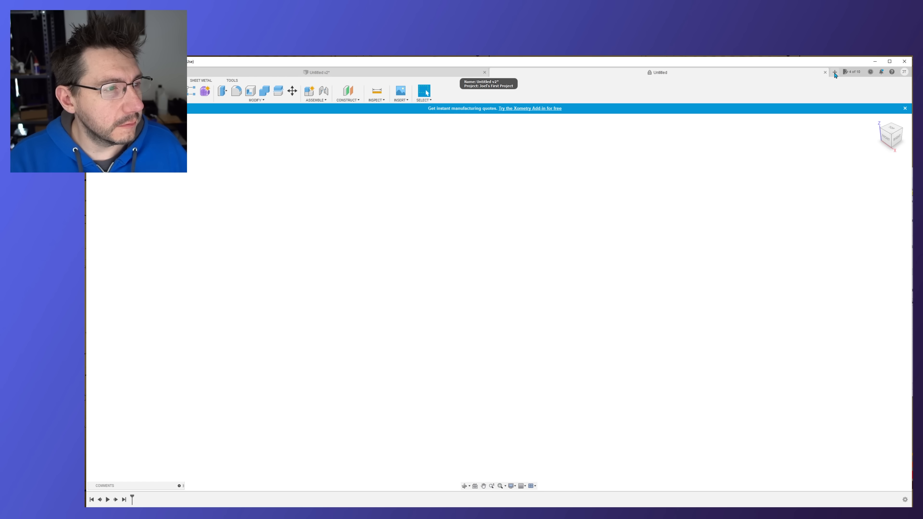
pyautogui.click(188, 97)
pyautogui.click(187, 115)
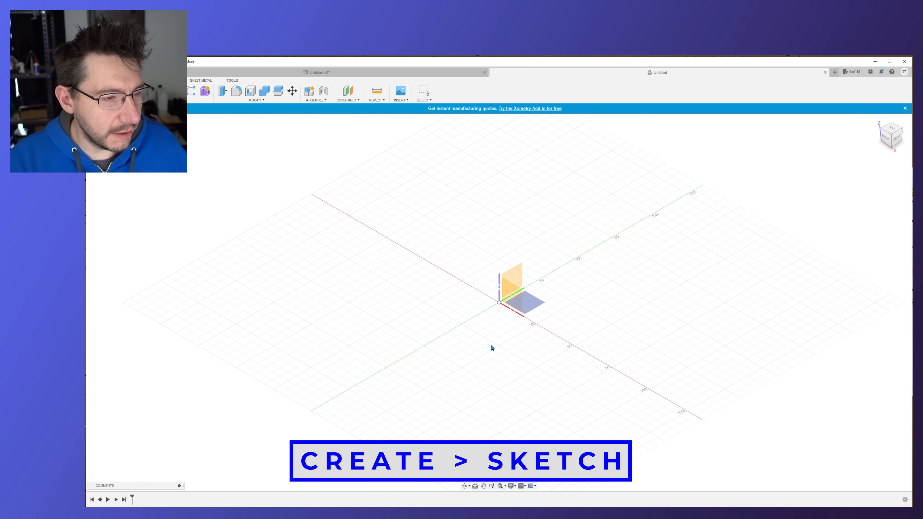
# Step: Sketch a 166 mm diameter circle centred on the origin
pyautogui.press('c')
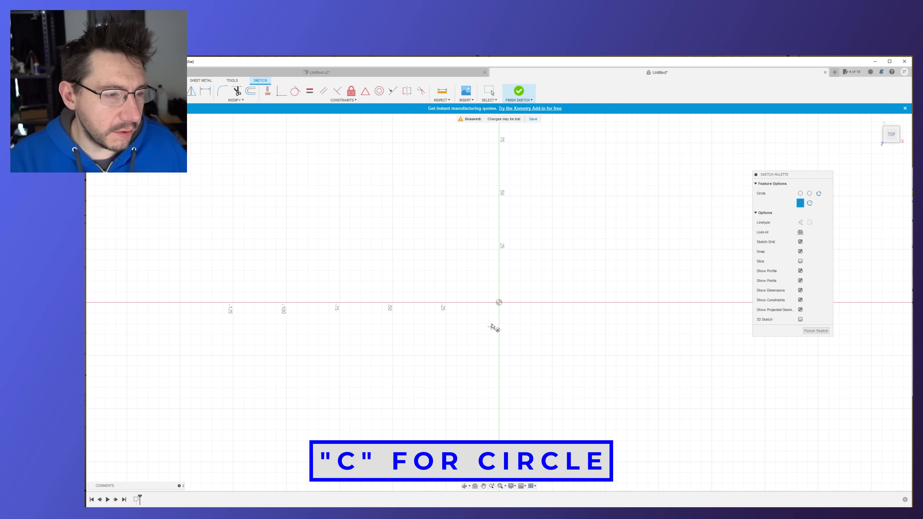
pyautogui.click(499, 302)
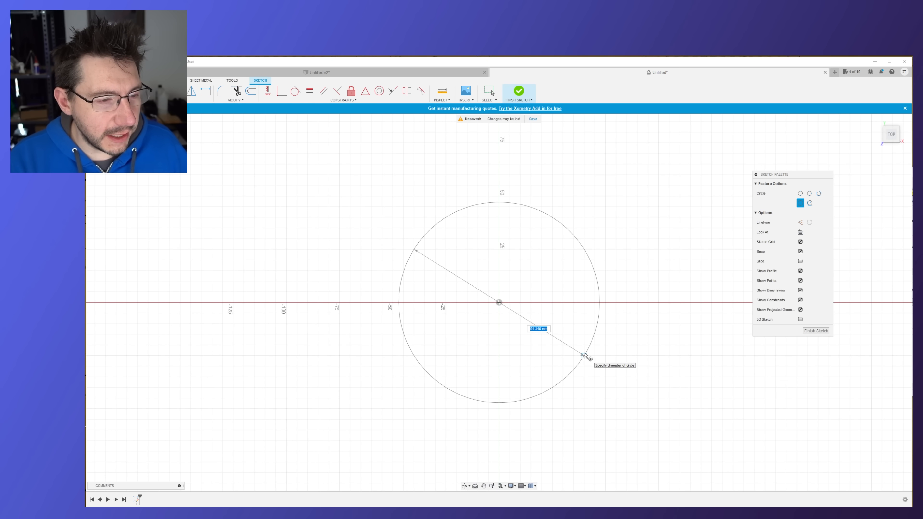
pyautogui.press('Return')
pyautogui.press('Escape')
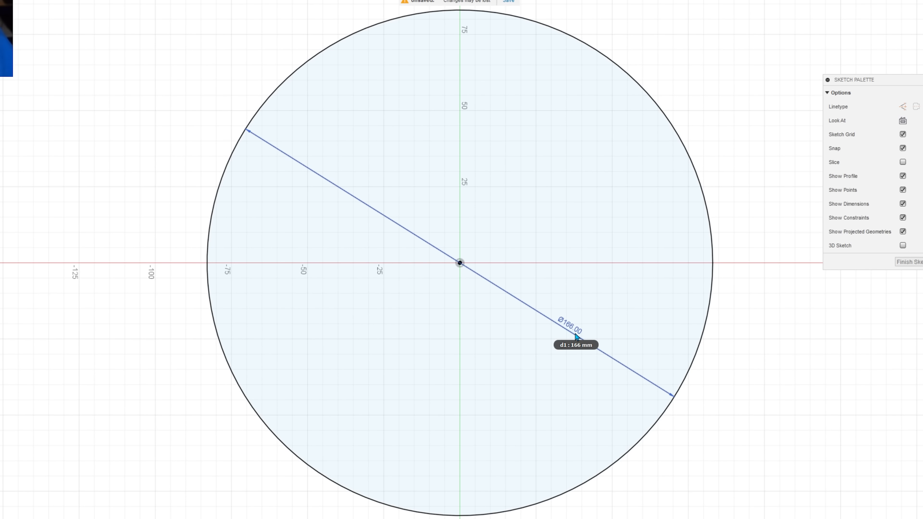
# Step: Convert the 166 mm circle to construction geometry
pyautogui.scroll(-1, 576, 337)
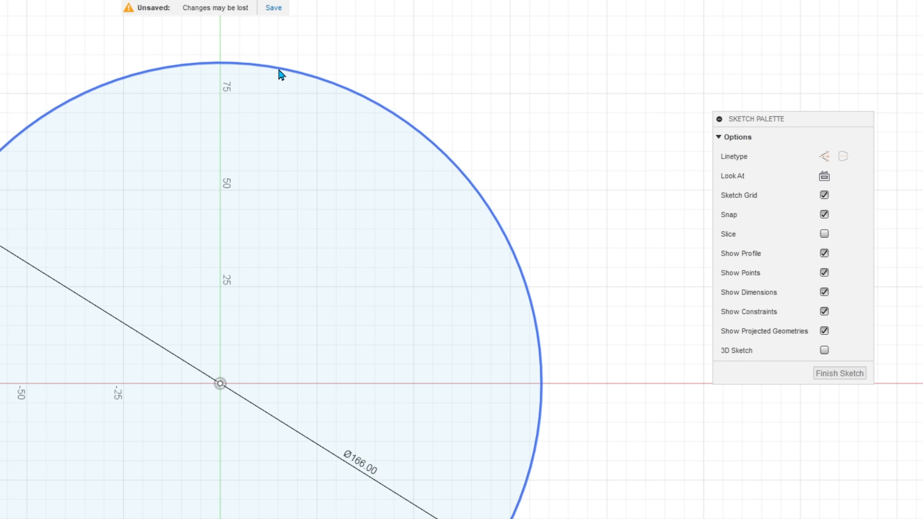
pyautogui.click(280, 70)
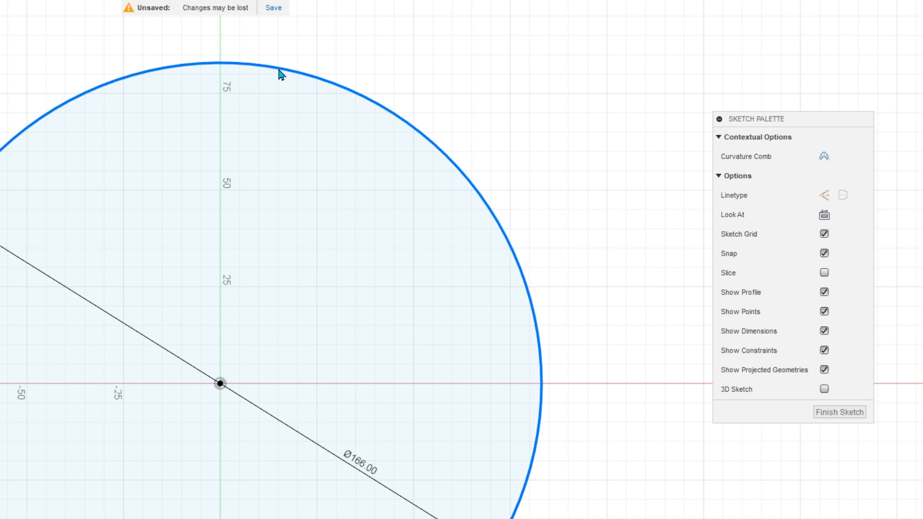
pyautogui.click(824, 195)
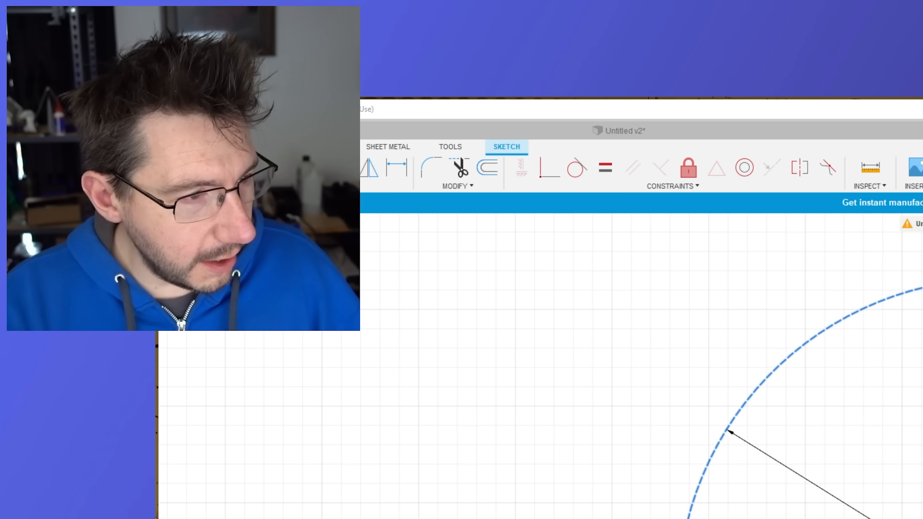
pyautogui.click(317, 302)
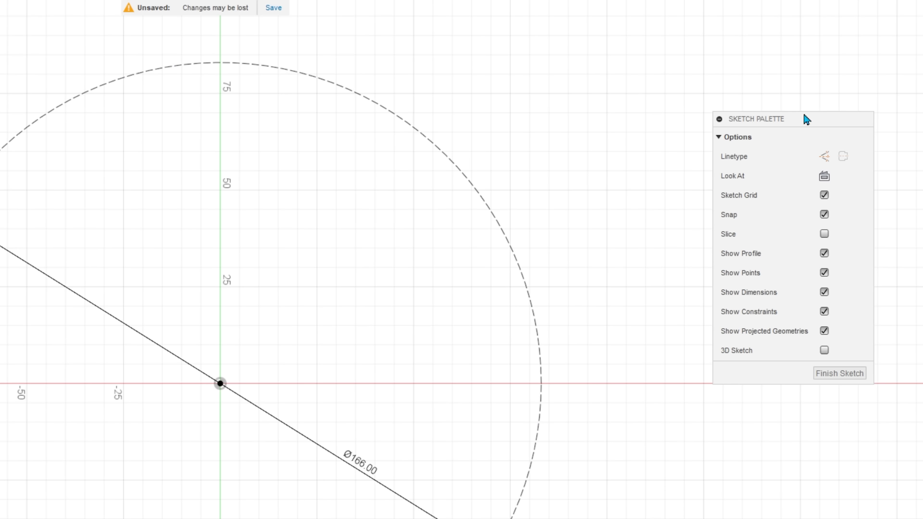
# Step: Draw a horizontal and a vertical construction line through the origin, extending past the circle on both sides, and turn construction mode off
pyautogui.click(824, 157)
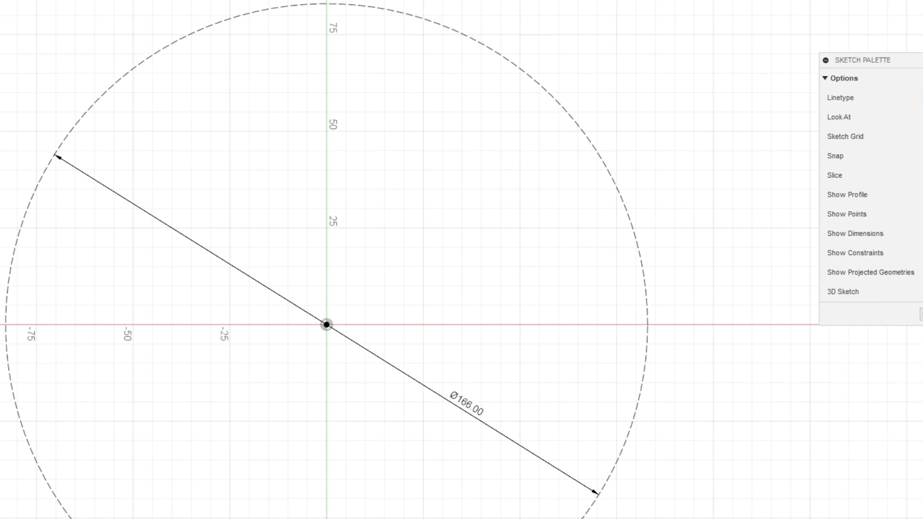
pyautogui.press('l')
pyautogui.click(79, 249)
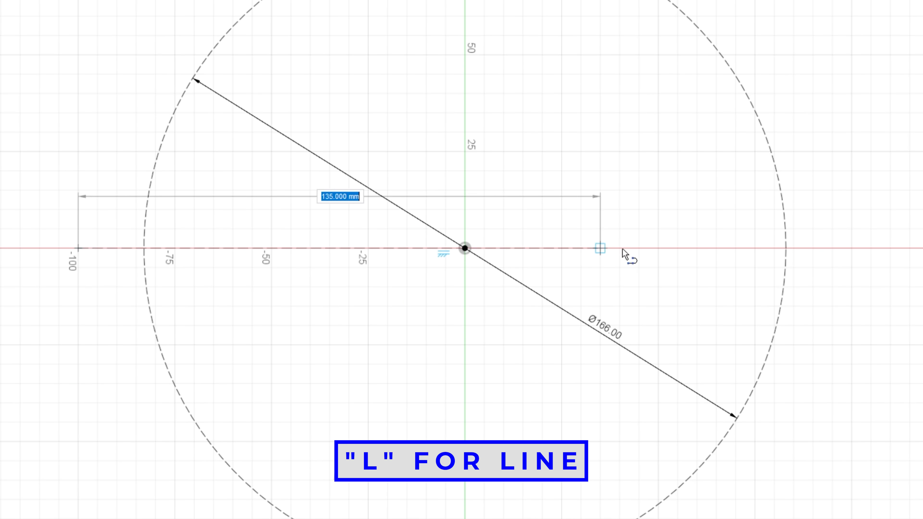
pyautogui.click(852, 249)
pyautogui.click(850, 278)
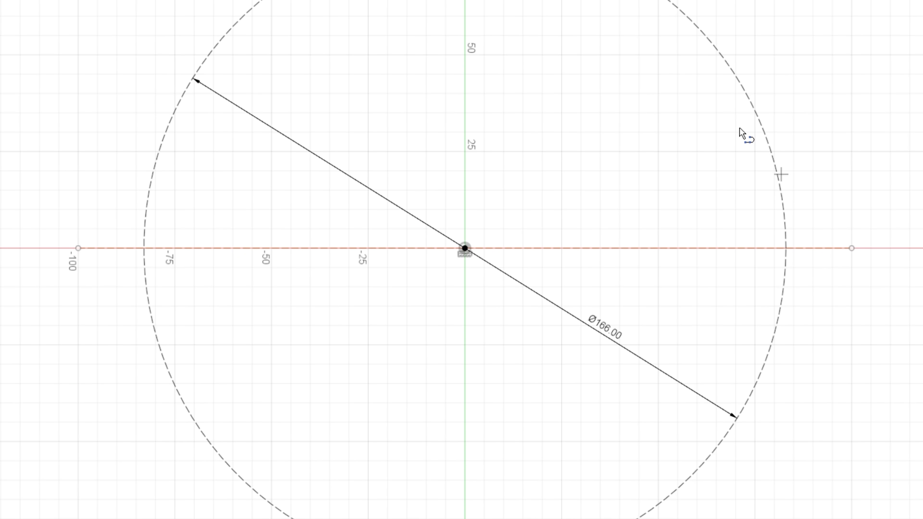
pyautogui.click(442, 4)
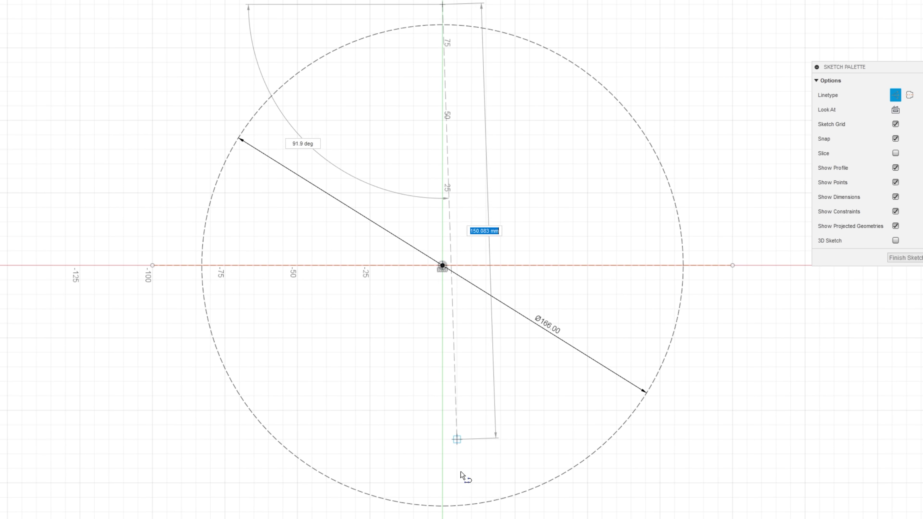
pyautogui.click(443, 512)
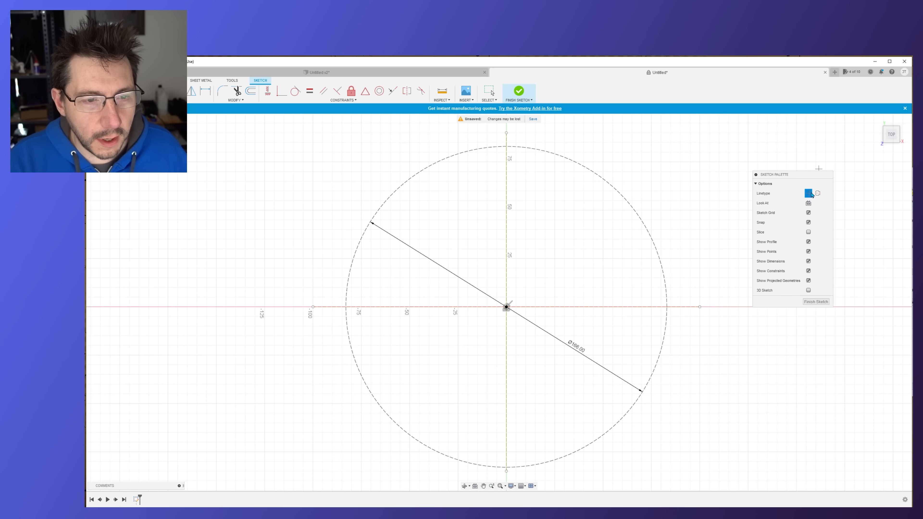
pyautogui.click(808, 193)
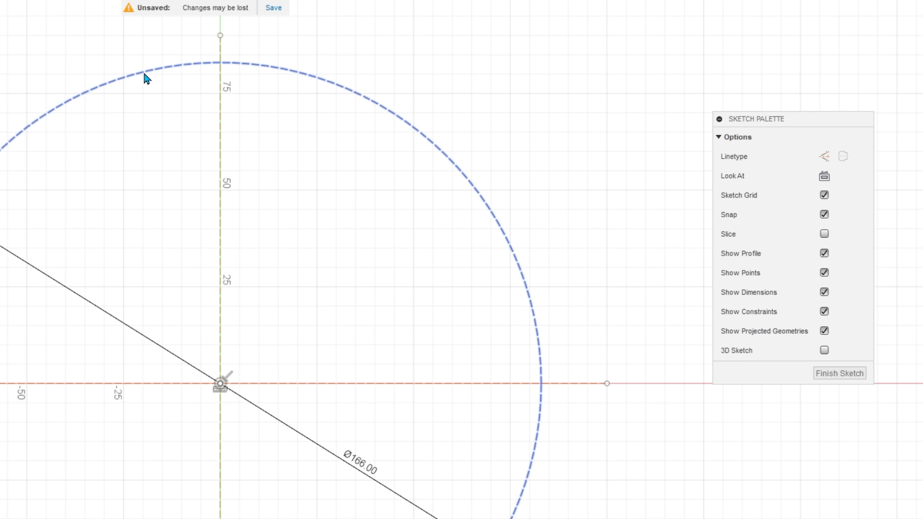
# Step: Offset the construction circle outward by 5 mm to form the ring's outer edge
pyautogui.click(145, 74)
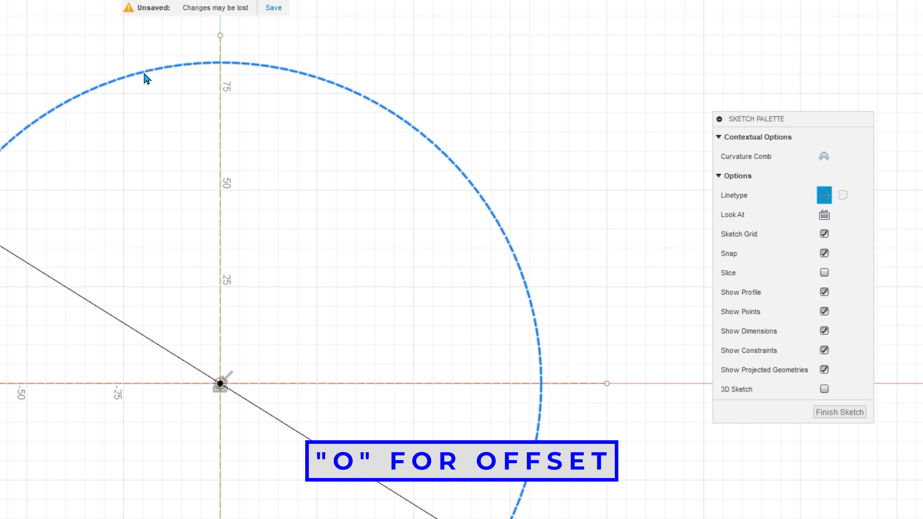
pyautogui.press('o')
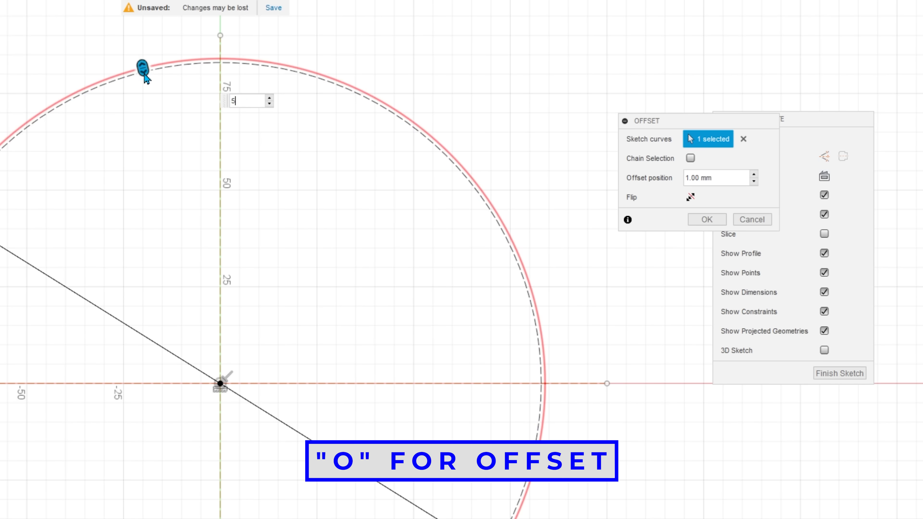
pyautogui.click(720, 220)
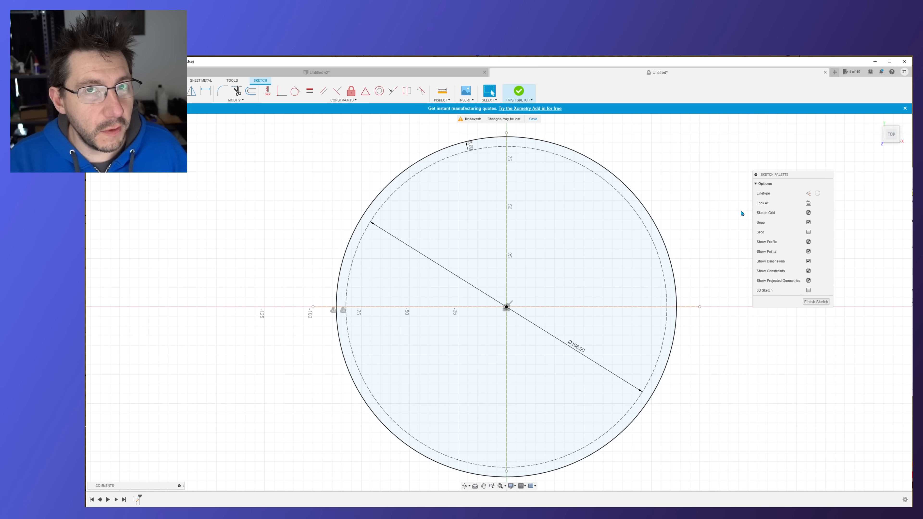
# Step: Offset the construction circle inward by 5 mm to form the ring's inner edge
pyautogui.click(465, 155)
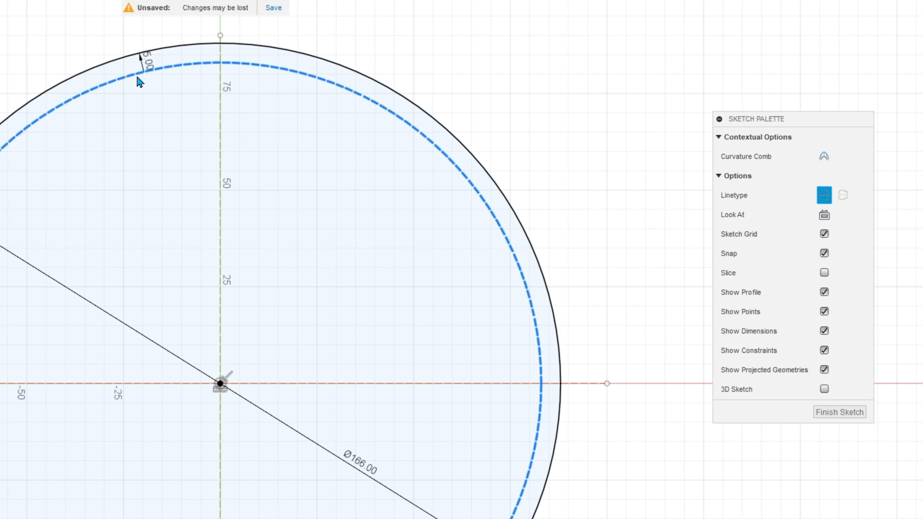
pyautogui.press('o')
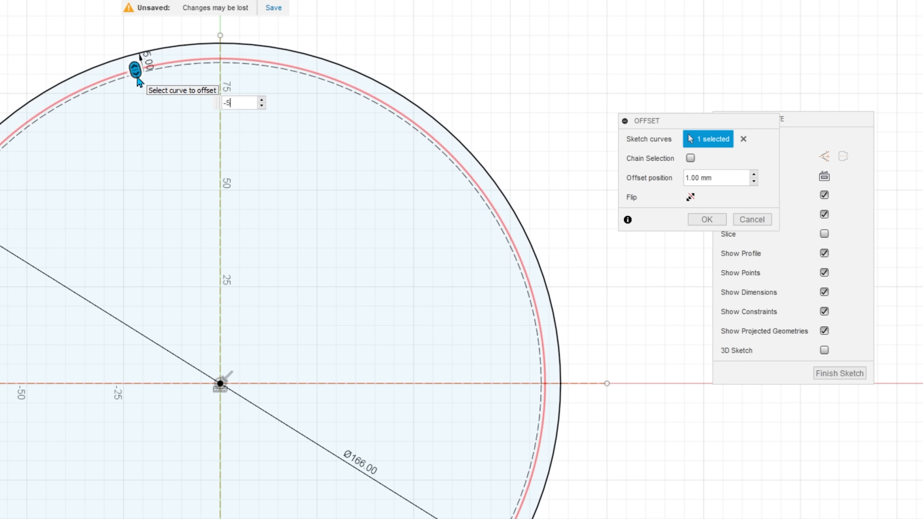
pyautogui.write('-5')
pyautogui.press('Return')
pyautogui.press('Return')
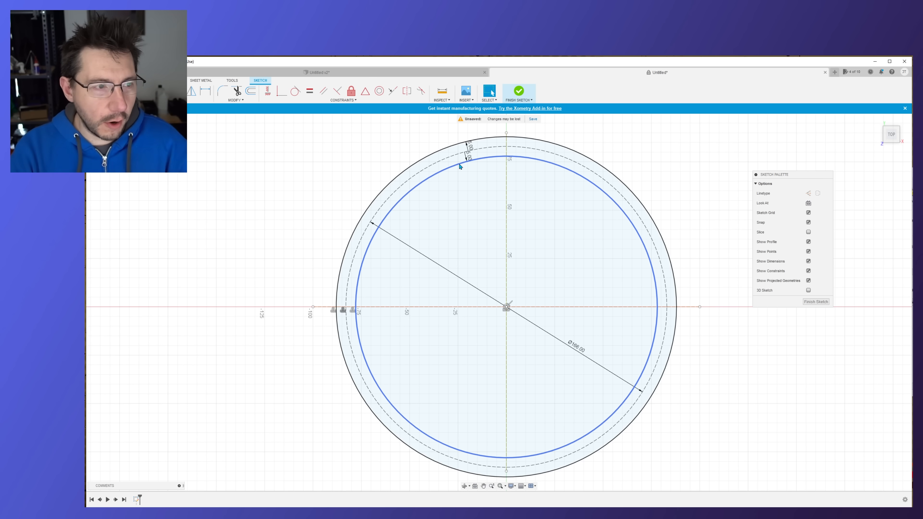
# Step: Finish the sketch and extrude the ring profile between the two offset circles 5 mm as a new body
pyautogui.click(816, 302)
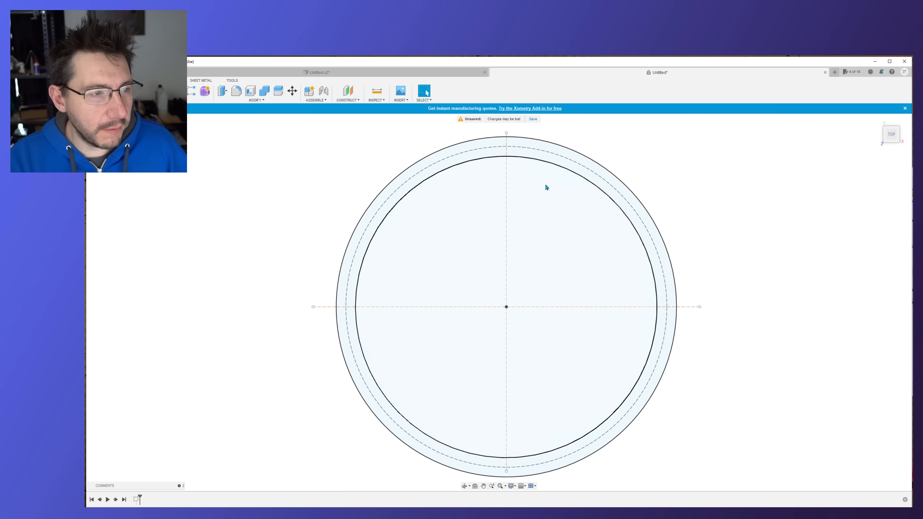
pyautogui.click(447, 166)
pyautogui.press('e')
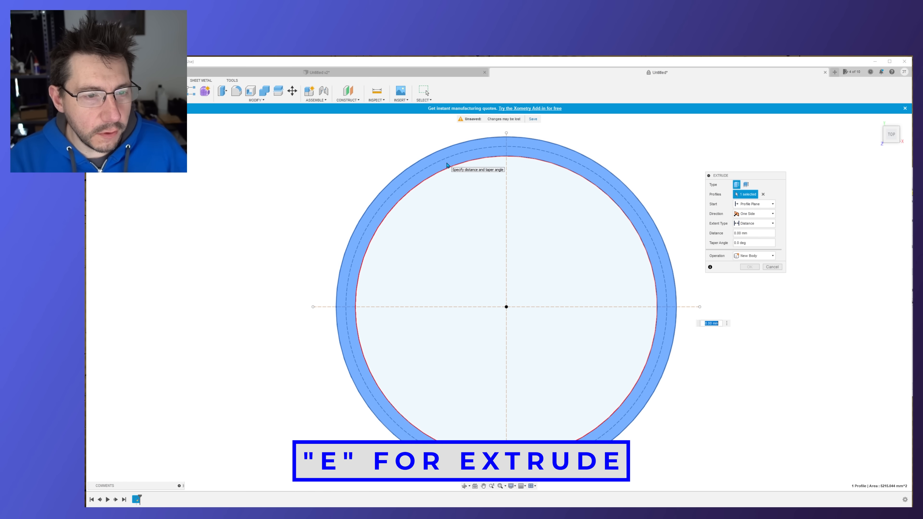
pyautogui.write('5')
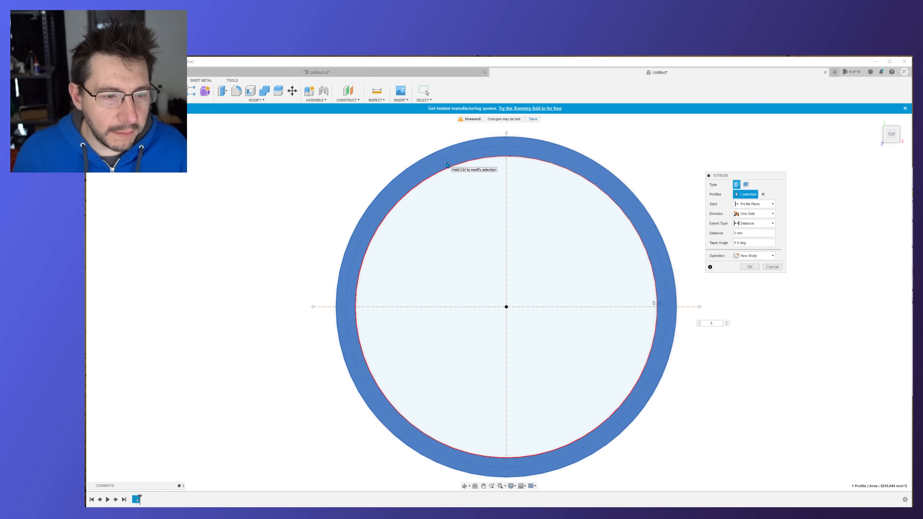
pyautogui.press('Return')
pyautogui.keyDown('shift'); pyautogui.moveTo(716, 352); pyautogui.dragTo(742, 350, button='middle'); pyautogui.keyUp('shift')
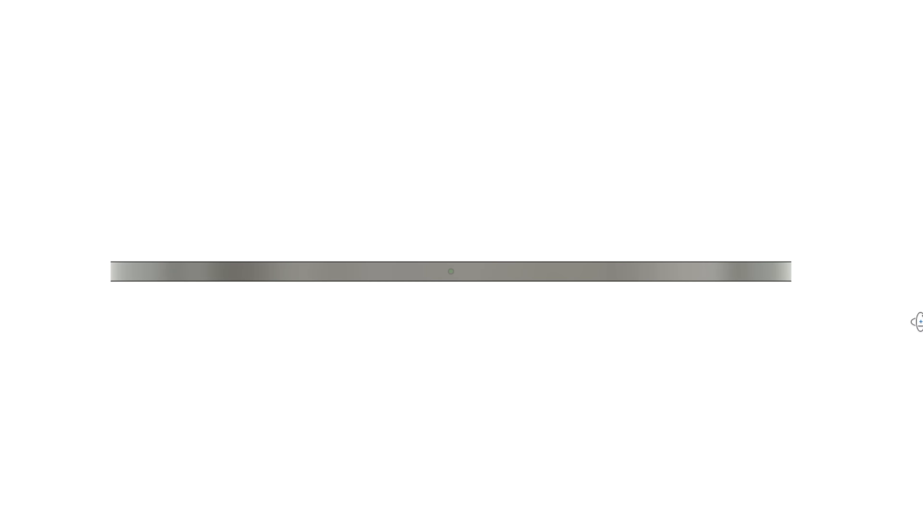
pyautogui.keyDown('shift'); pyautogui.moveTo(921, 357); pyautogui.dragTo(922, 386, button='middle'); pyautogui.keyUp('shift')
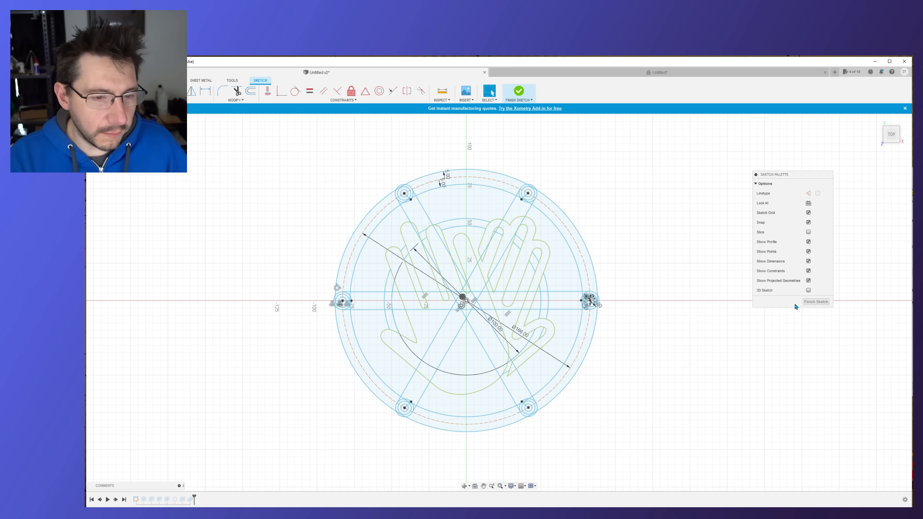
# Step: Close the sketch in the finished reference design and examine how the posts, their holes and the arms sit on the ring
pyautogui.click(808, 304)
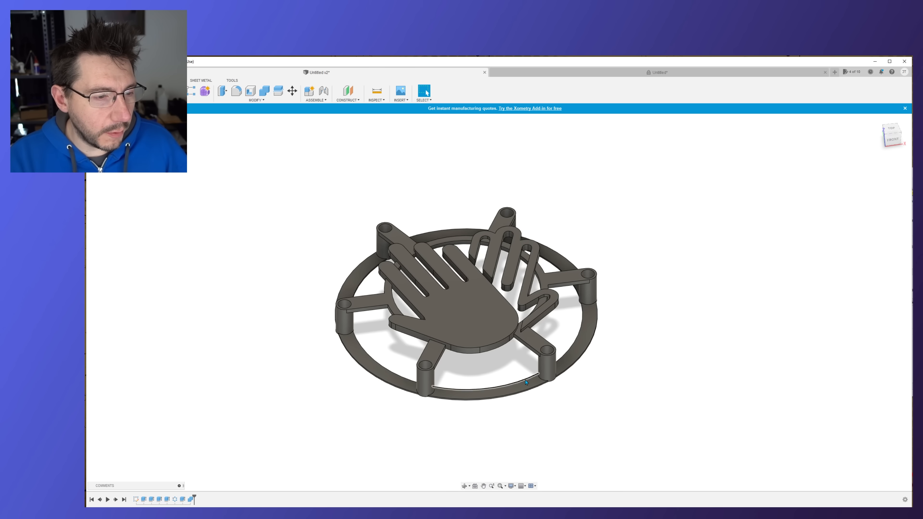
pyautogui.keyDown('shift'); pyautogui.moveTo(683, 302); pyautogui.dragTo(596, 318, button='middle'); pyautogui.keyUp('shift')
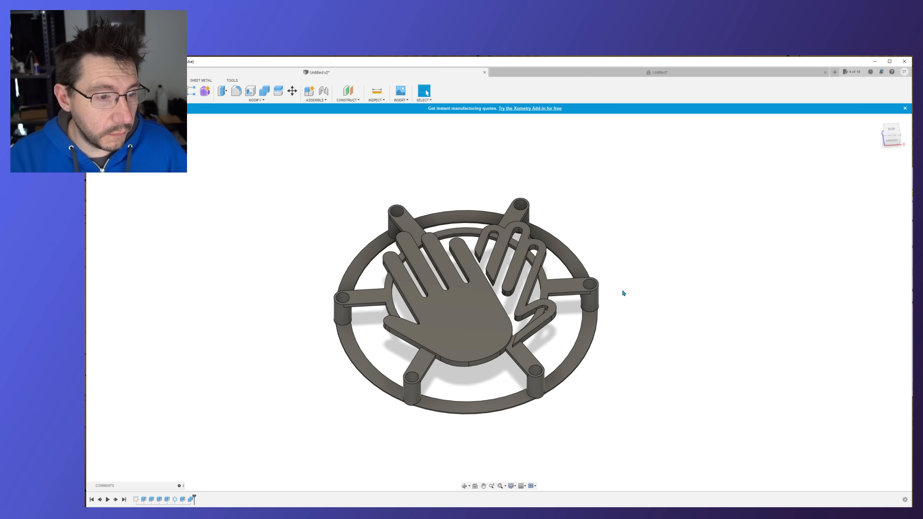
pyautogui.scroll(5, 622, 291)
pyautogui.keyDown('shift'); pyautogui.moveTo(629, 289); pyautogui.dragTo(590, 299, button='middle'); pyautogui.keyUp('shift')
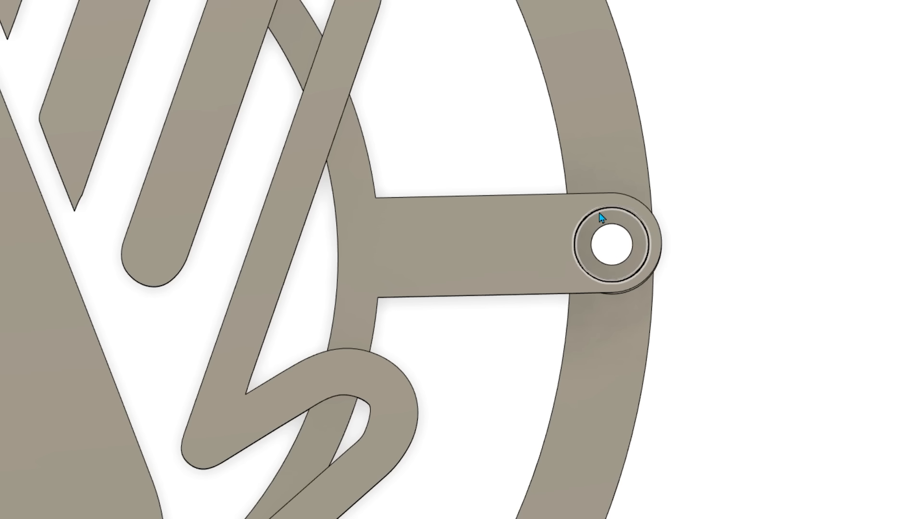
pyautogui.keyDown('shift'); pyautogui.moveTo(709, 363); pyautogui.dragTo(664, 305, button='middle'); pyautogui.keyUp('shift')
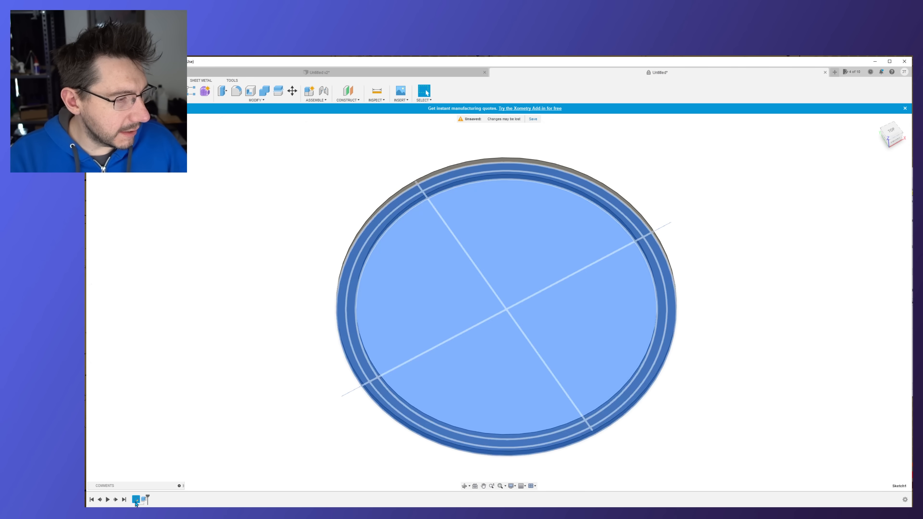
# Step: Reopen the ring sketch and draw a 5 mm diameter circle centred where the dashed construction circle crosses the horizontal axis
pyautogui.doubleClick(136, 499)
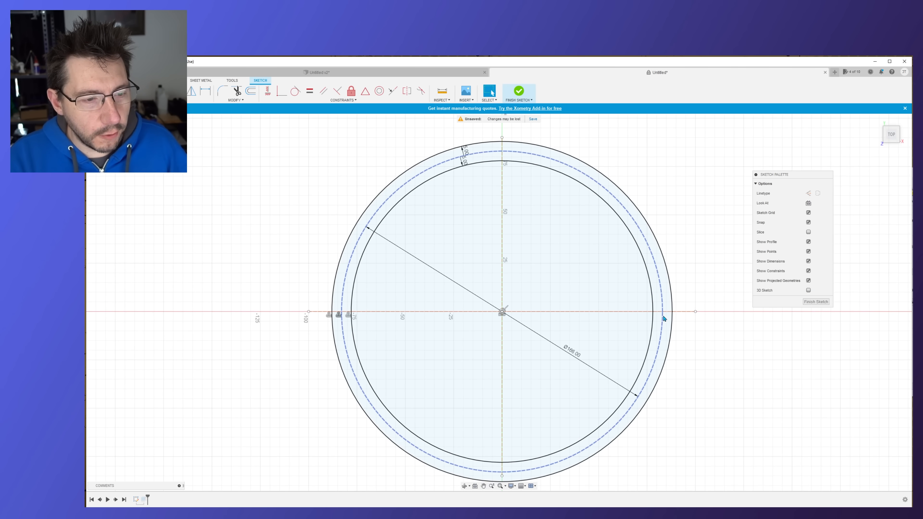
pyautogui.press('c')
pyautogui.scroll(5, 662, 324)
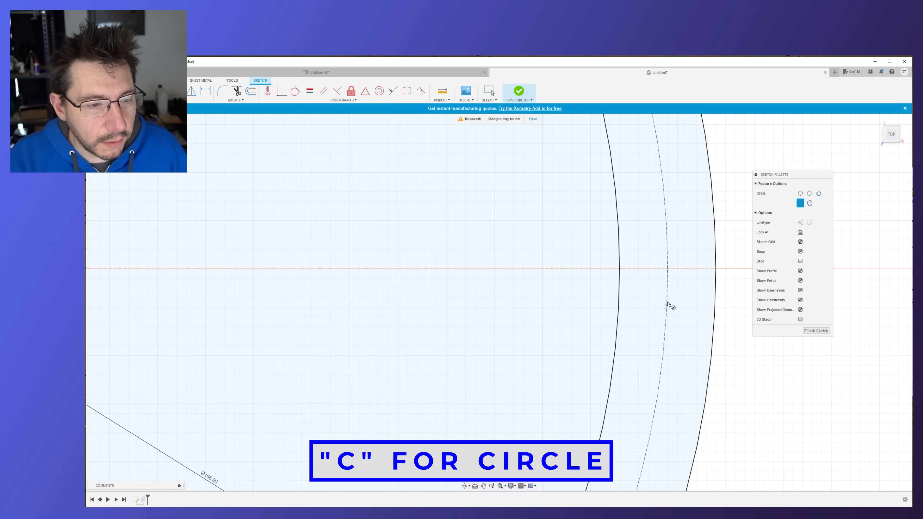
pyautogui.moveTo(670, 270); pyautogui.dragTo(532, 268, button='middle')
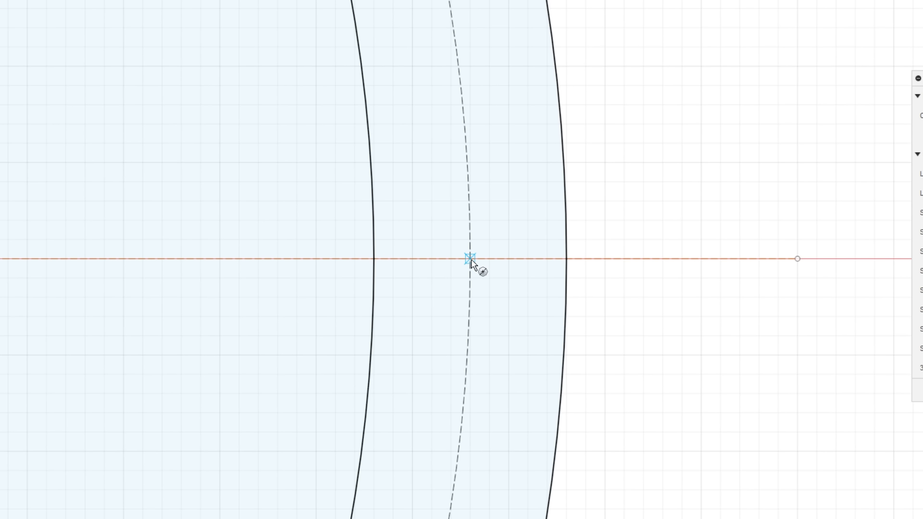
pyautogui.click(470, 259)
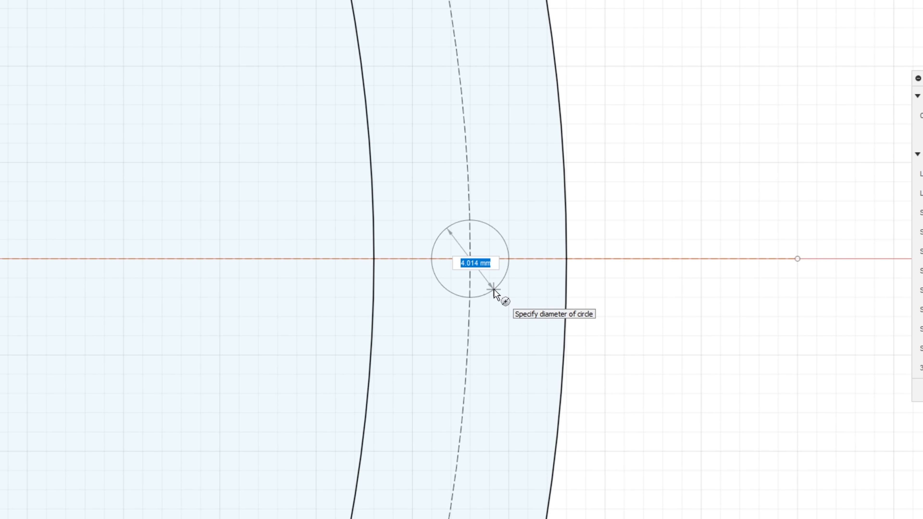
pyautogui.press('Return')
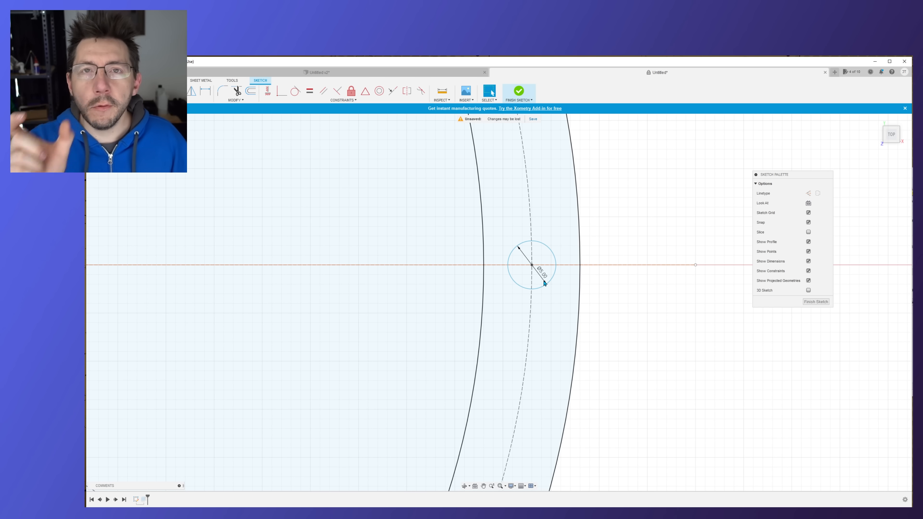
# Step: Draw a 9 mm diameter circle concentric with the 5 mm circle
pyautogui.press('c')
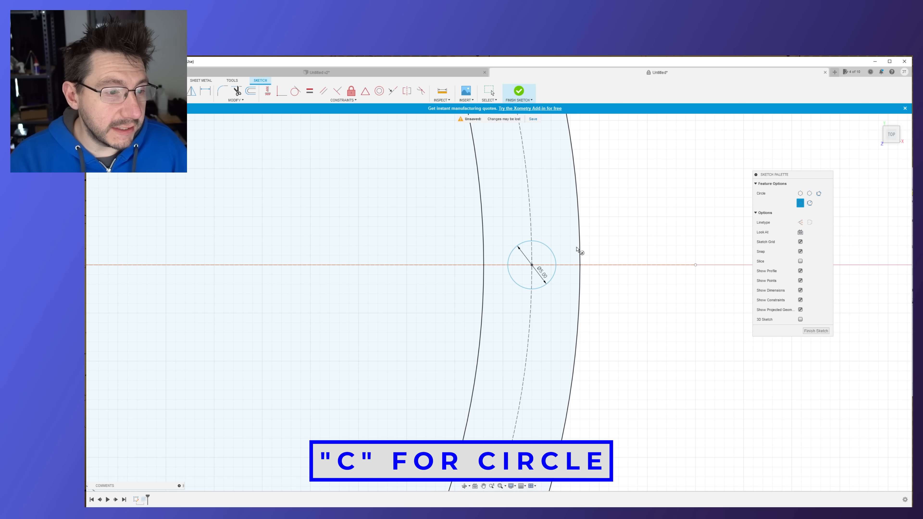
pyautogui.click(532, 265)
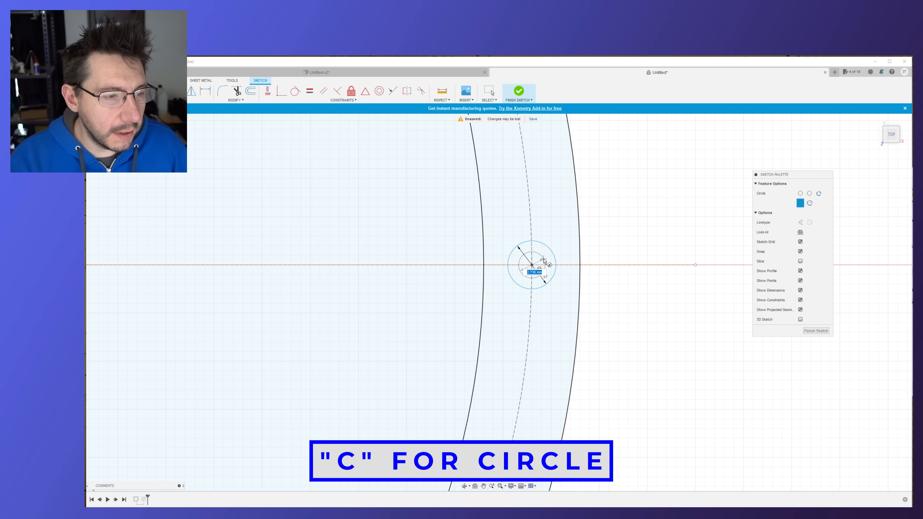
pyautogui.write('9')
pyautogui.press('Return')
pyautogui.press('Escape')
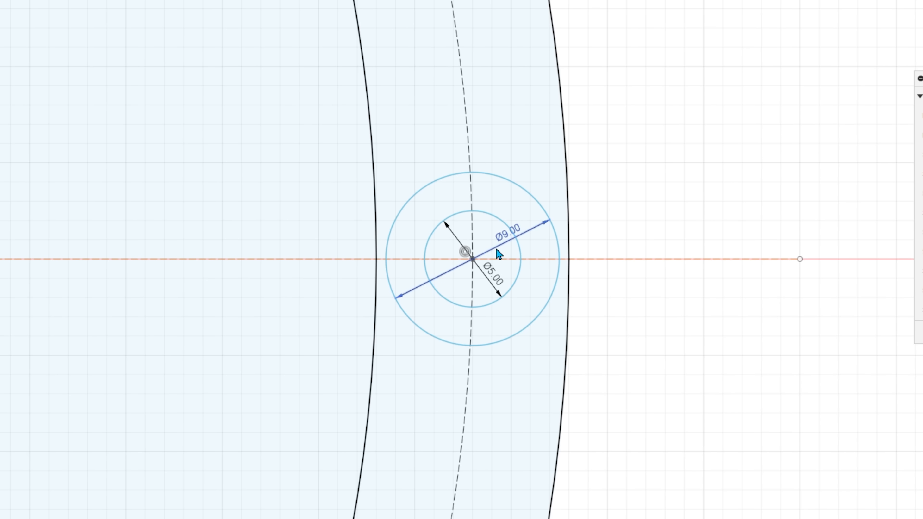
# Step: Add a 12 mm diameter circle on the same centre and finish the sketch
pyautogui.press('c')
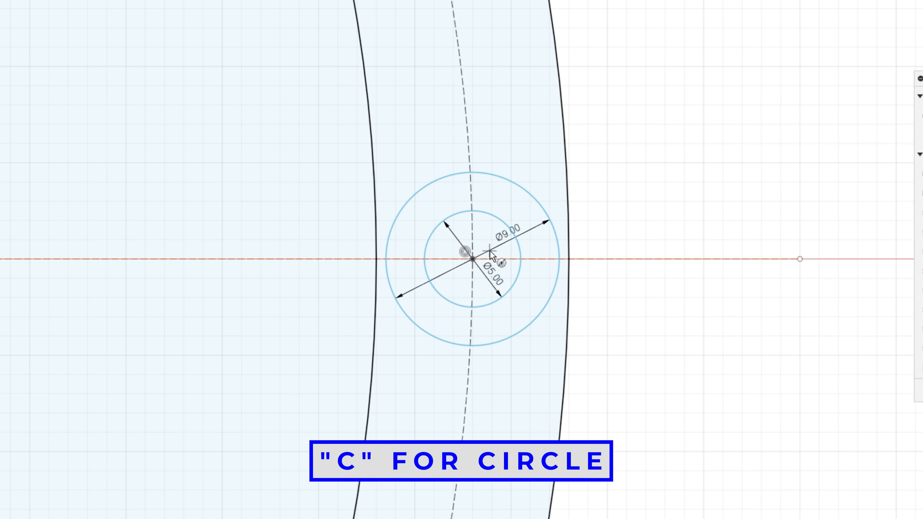
pyautogui.click(472, 259)
pyautogui.write('12')
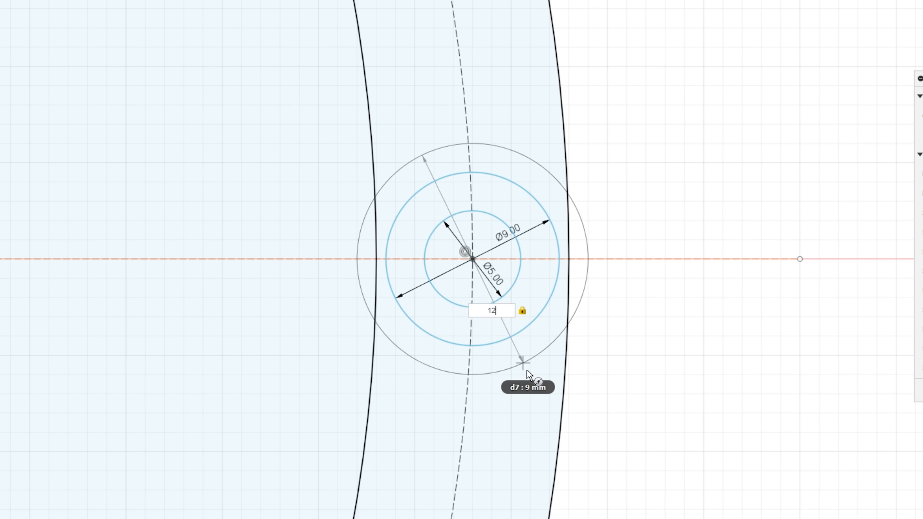
pyautogui.press('Return')
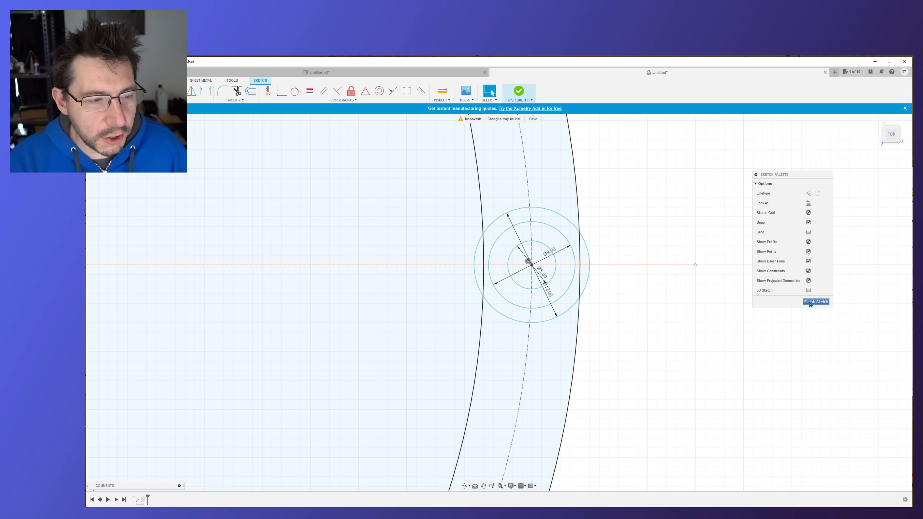
pyautogui.click(816, 302)
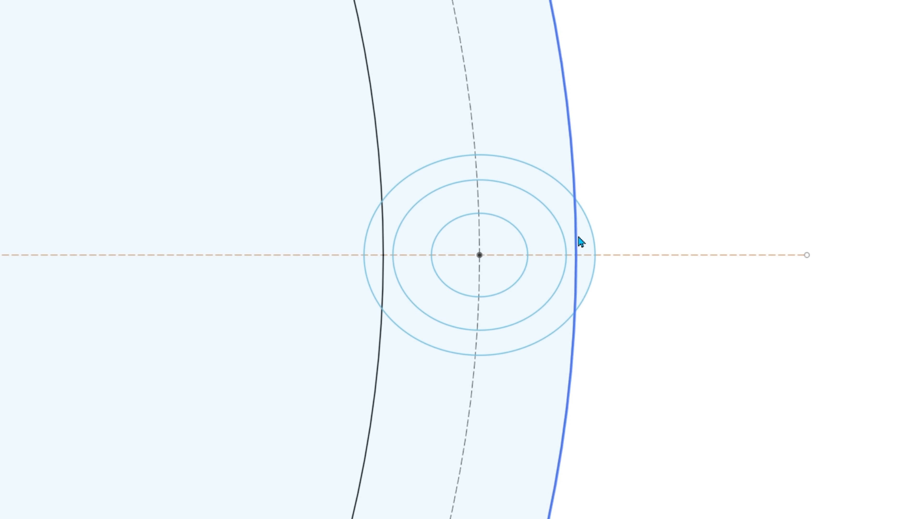
pyautogui.click(454, 179)
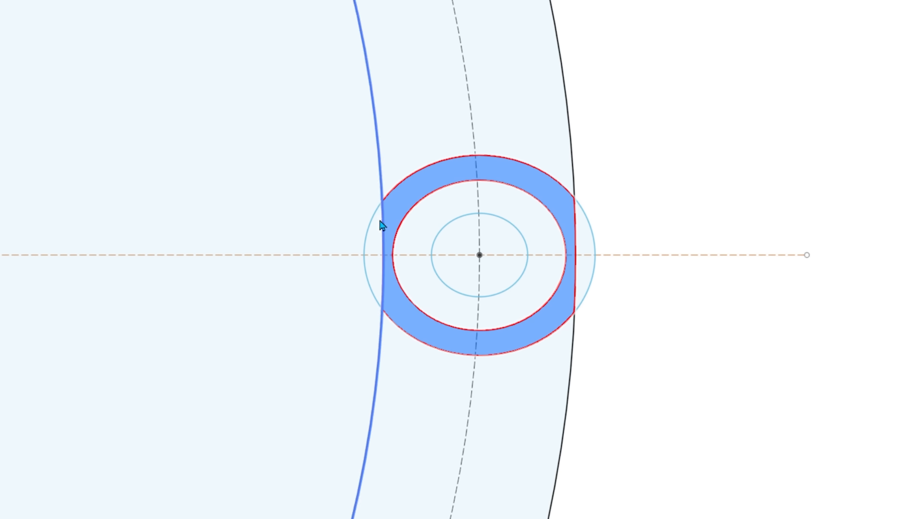
pyautogui.click(378, 233)
pyautogui.click(582, 238)
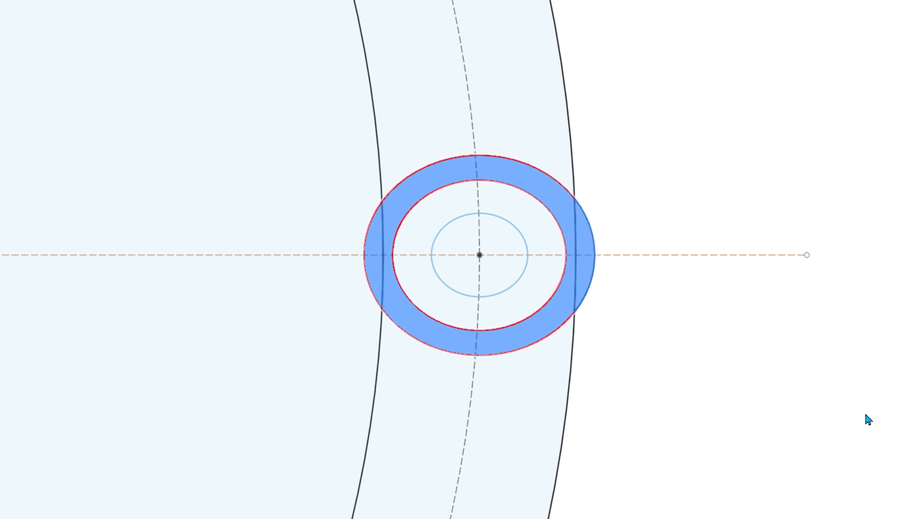
pyautogui.moveTo(863, 468)
pyautogui.keyDown('shift'); pyautogui.mouseDown(button='middle')
pyautogui.moveTo(852, 412)
pyautogui.moveTo(853, 421)
pyautogui.mouseUp(button='middle'); pyautogui.keyUp('shift')
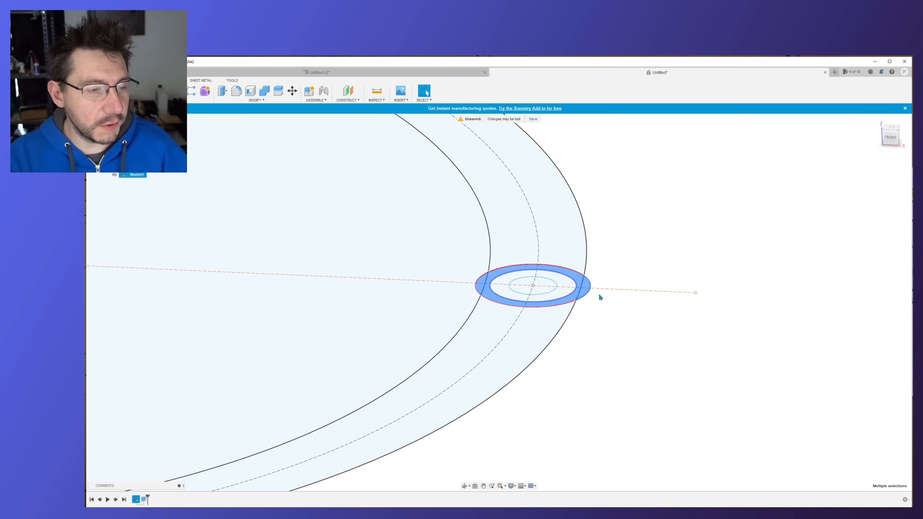
pyautogui.click(632, 331)
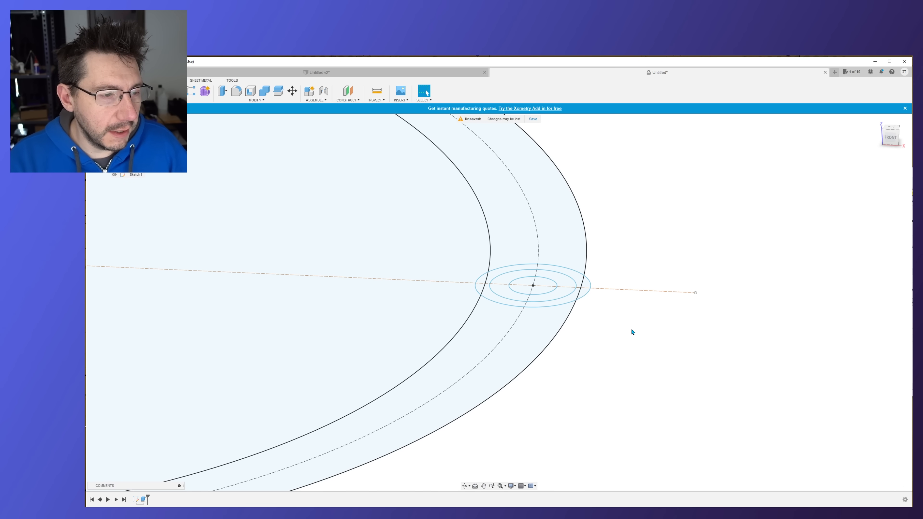
# Step: Extrude the 5 mm circle as a cut through the thickness of the ring
pyautogui.click(544, 284)
pyautogui.press('e')
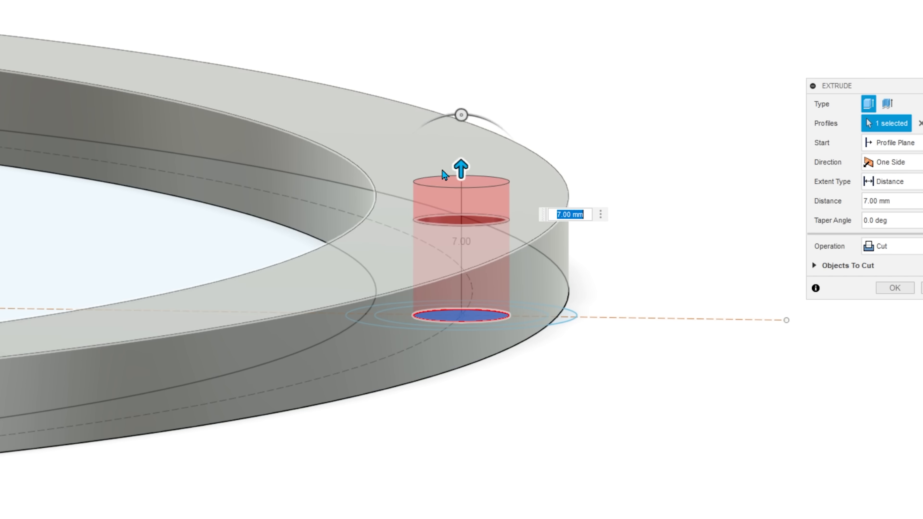
pyautogui.moveTo(461, 168); pyautogui.dragTo(459, 202)
pyautogui.keyDown('shift'); pyautogui.moveTo(613, 371); pyautogui.dragTo(657, 251, button='middle'); pyautogui.keyUp('shift')
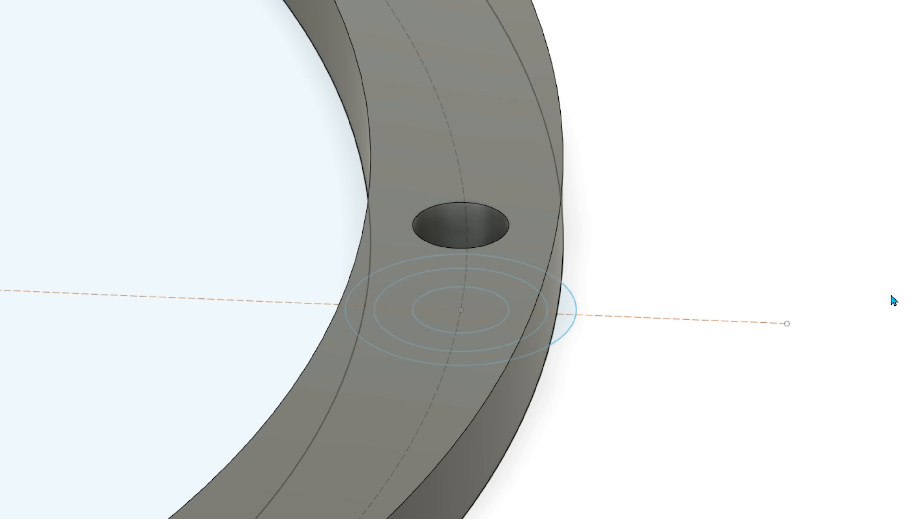
# Step: Extrude the band between the 9 mm and 12 mm circles 20 mm upward as added material, forming a hollow post
pyautogui.keyDown('shift'); pyautogui.moveTo(858, 297); pyautogui.dragTo(856, 319, button='middle'); pyautogui.keyUp('shift')
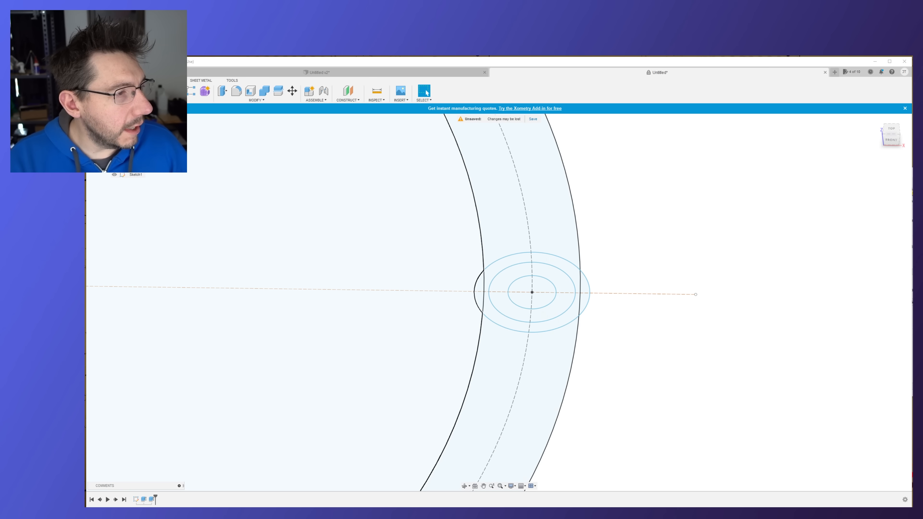
pyautogui.click(479, 287)
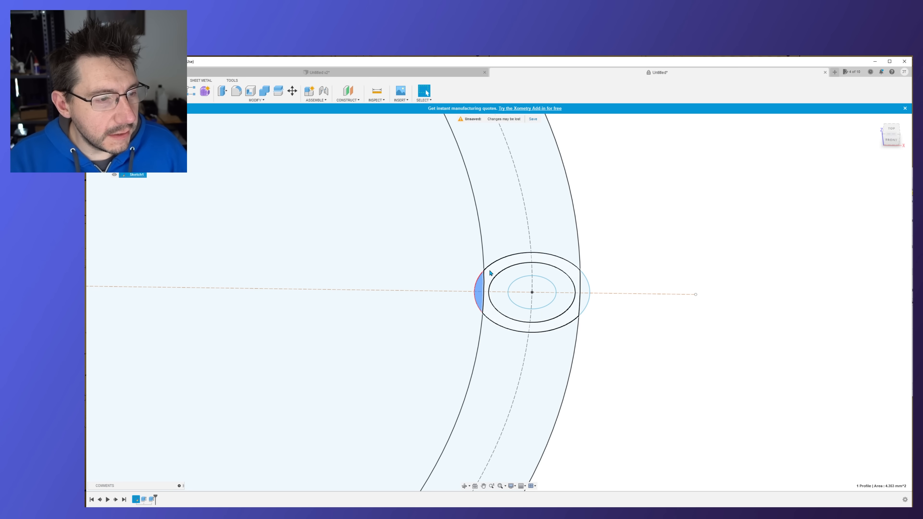
pyautogui.keyDown('shift'); pyautogui.click(576, 275); pyautogui.keyUp('shift')
pyautogui.keyDown('shift'); pyautogui.click(585, 288); pyautogui.keyUp('shift')
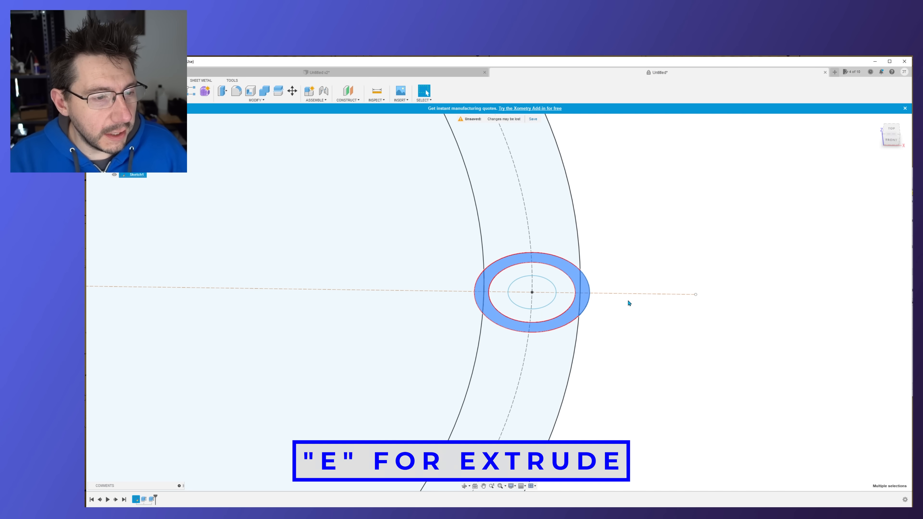
pyautogui.press('e')
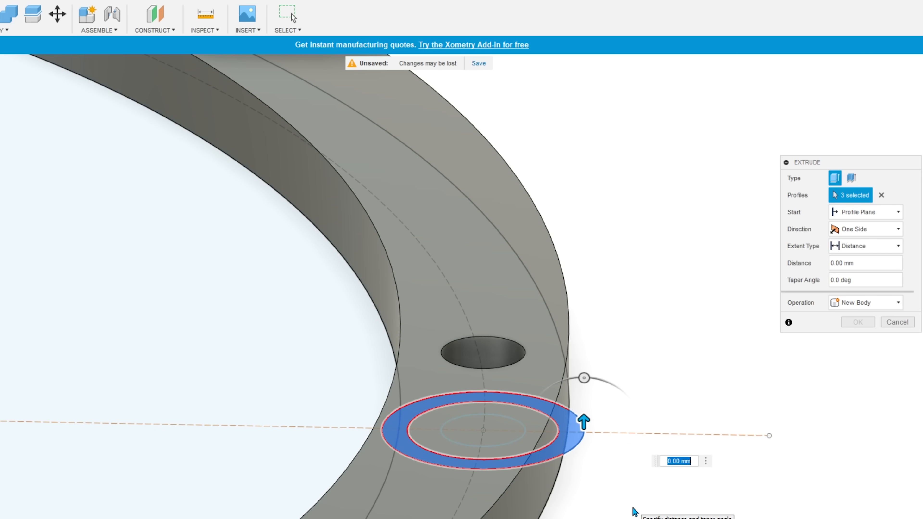
pyautogui.write('20')
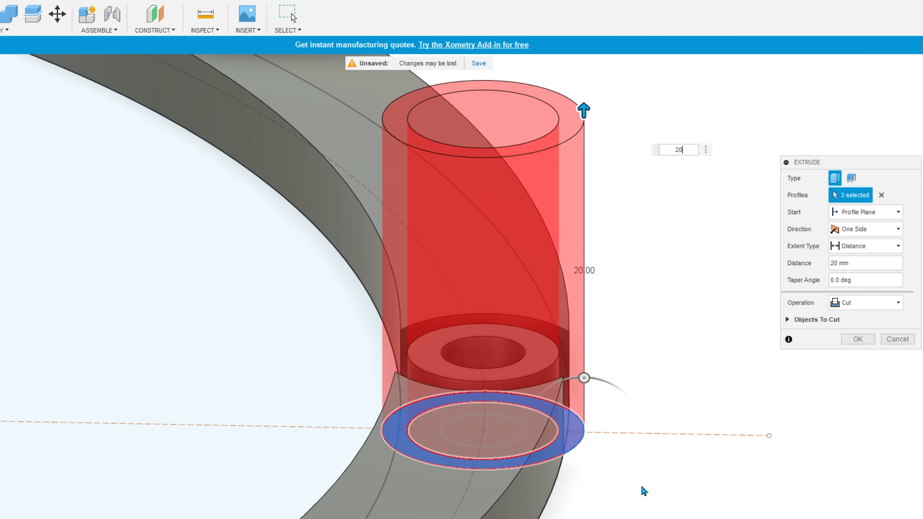
pyautogui.click(862, 308)
pyautogui.click(860, 320)
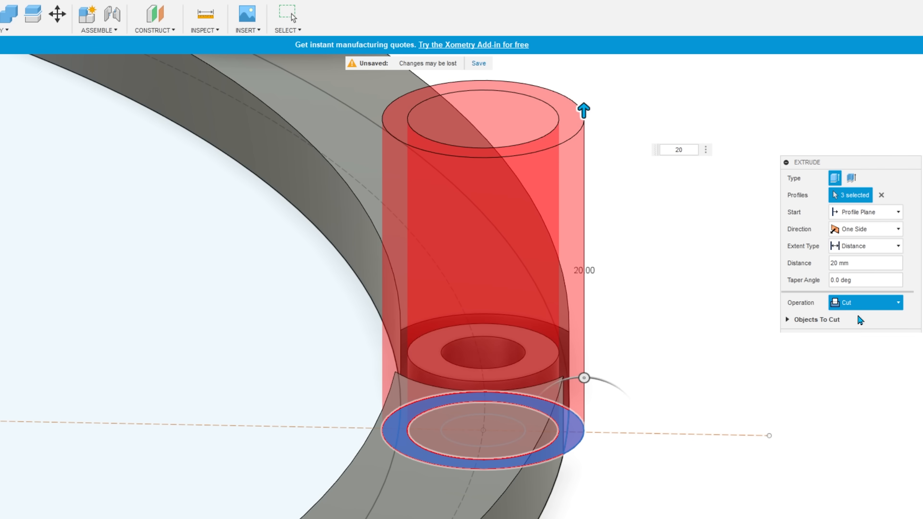
pyautogui.click(862, 321)
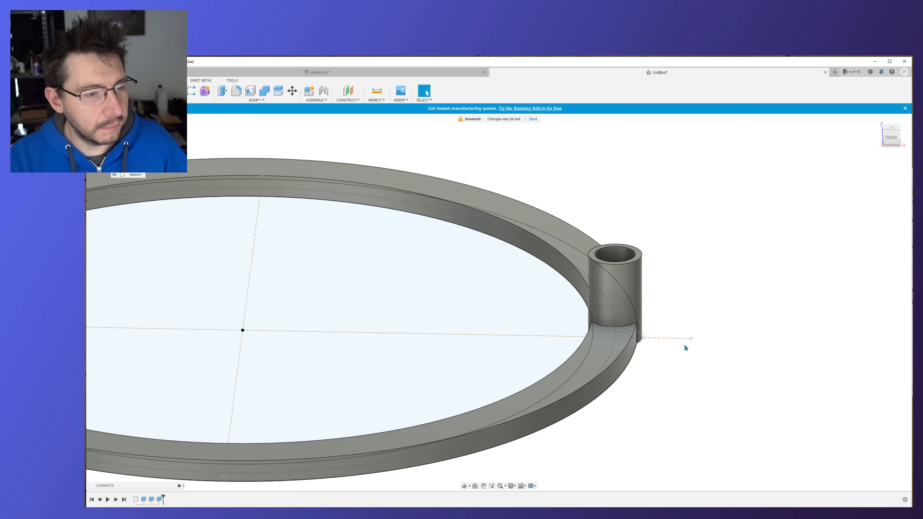
# Step: Compare the new hollow post on the ring with the post and arm in the finished reference design
pyautogui.scroll(-2, 686, 344)
pyautogui.keyDown('shift'); pyautogui.moveTo(729, 327); pyautogui.dragTo(702, 299, button='middle'); pyautogui.keyUp('shift')
pyautogui.click(457, 73)
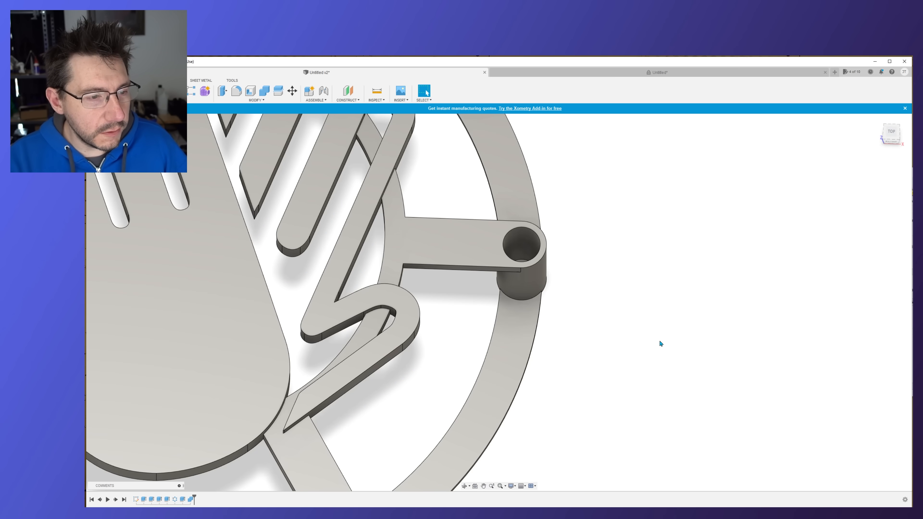
pyautogui.keyDown('shift'); pyautogui.moveTo(660, 342); pyautogui.dragTo(640, 296, button='middle'); pyautogui.keyUp('shift')
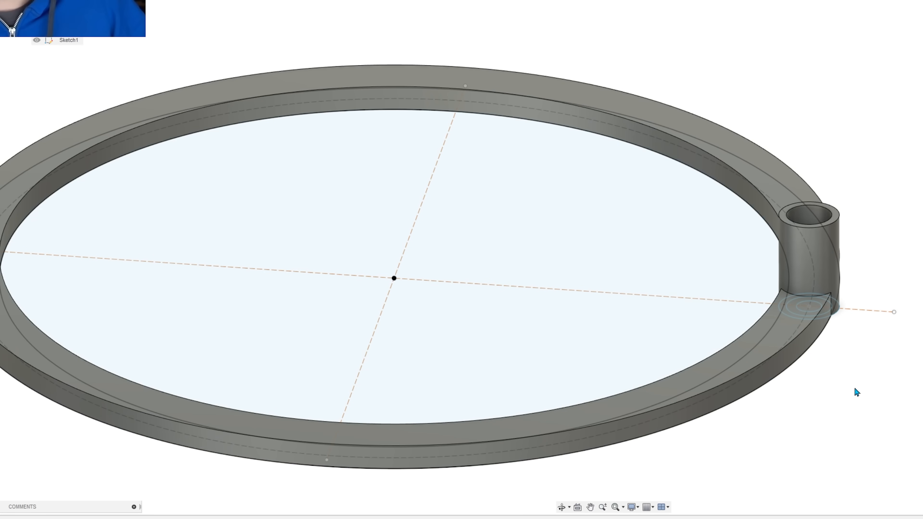
pyautogui.moveTo(872, 395)
pyautogui.keyDown('shift'); pyautogui.mouseDown(button='middle')
pyautogui.moveTo(860, 369)
pyautogui.moveTo(864, 389)
pyautogui.mouseUp(button='middle'); pyautogui.keyUp('shift')
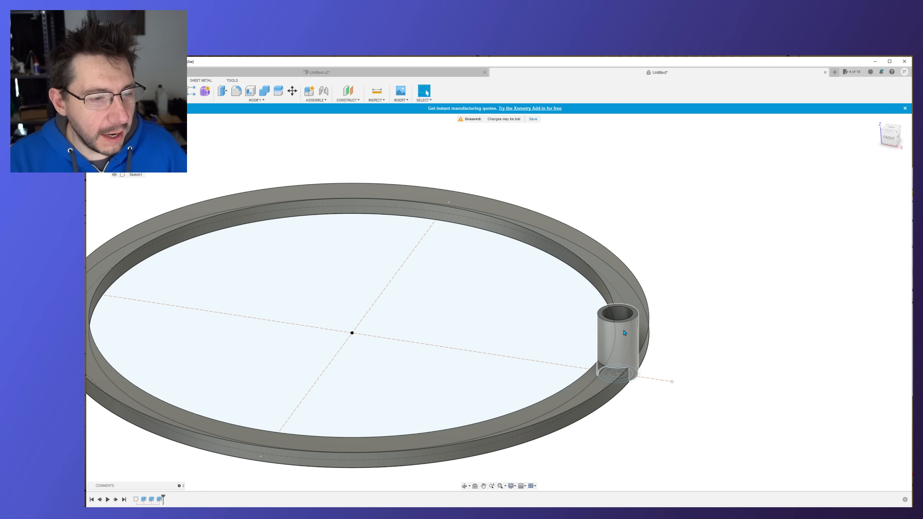
pyautogui.moveTo(684, 353)
pyautogui.keyDown('shift'); pyautogui.mouseDown(button='middle')
pyautogui.moveTo(693, 386)
pyautogui.moveTo(678, 372)
pyautogui.moveTo(684, 366)
pyautogui.mouseUp(button='middle'); pyautogui.keyUp('shift')
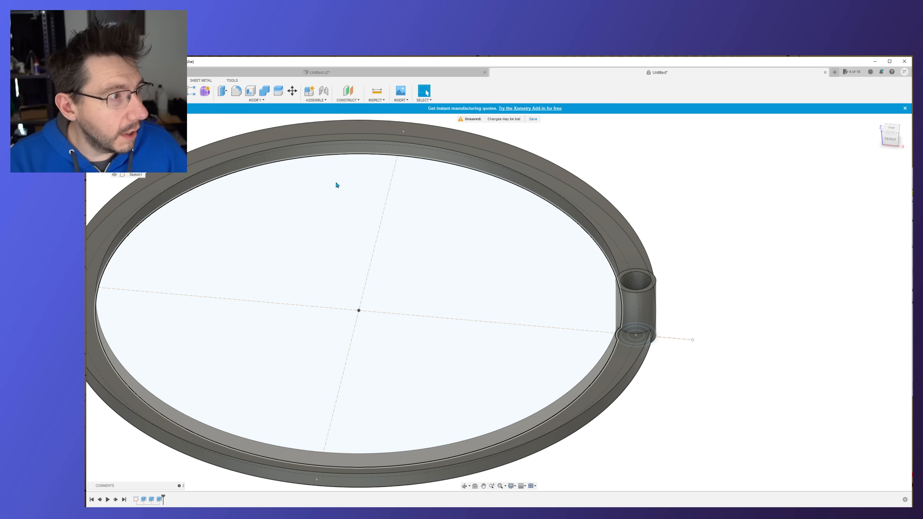
# Step: Start a circular pattern of features, choosing the hole cut and the hollow post extrusion as its objects
pyautogui.click(199, 100)
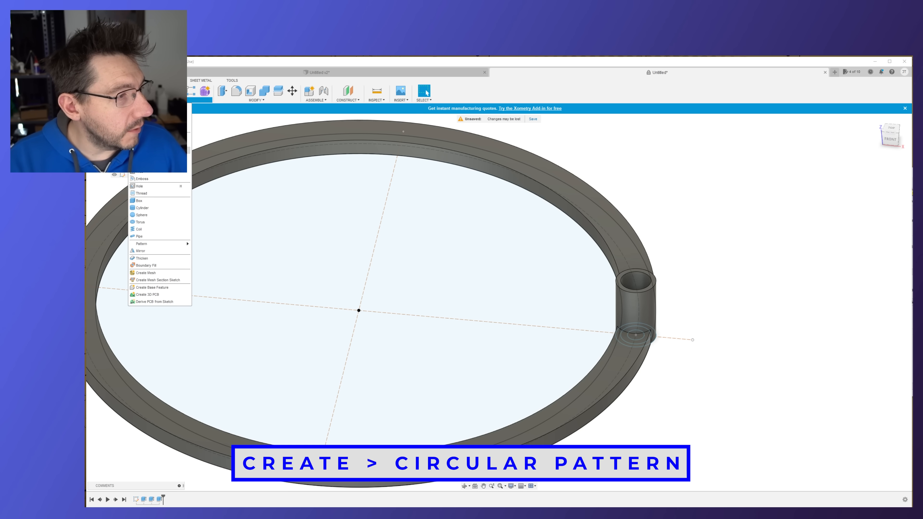
pyautogui.moveTo(158, 246)
pyautogui.click(207, 251)
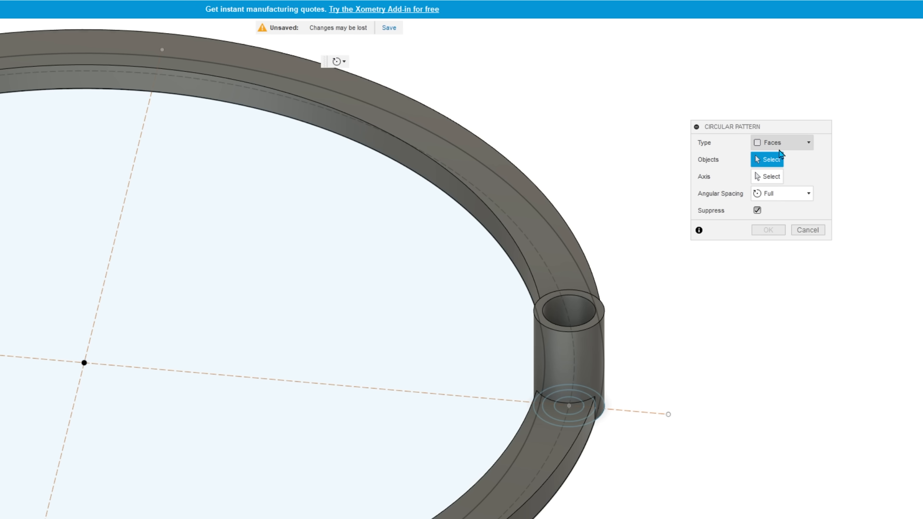
pyautogui.click(759, 187)
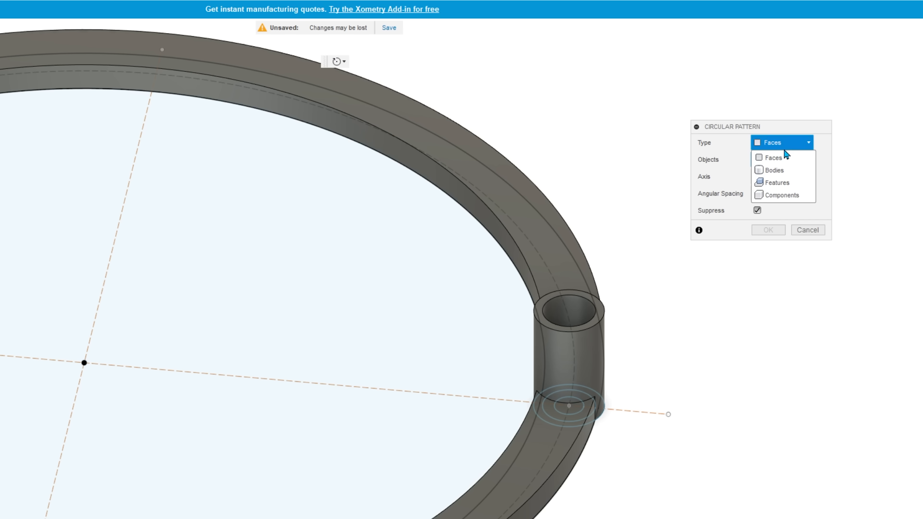
pyautogui.click(774, 170)
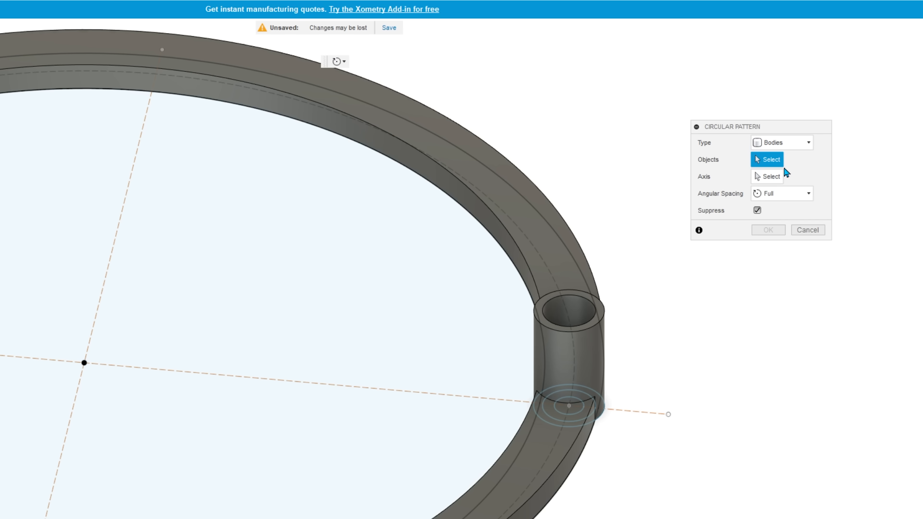
pyautogui.click(782, 143)
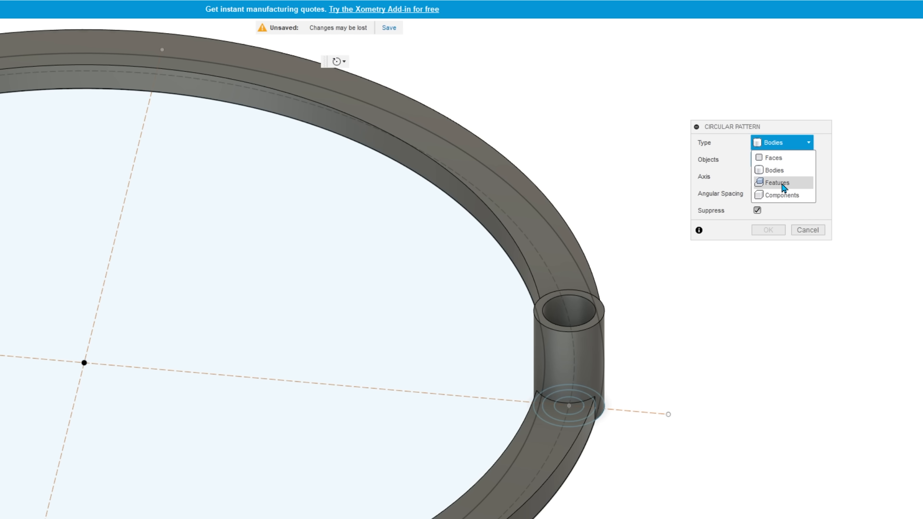
pyautogui.click(783, 184)
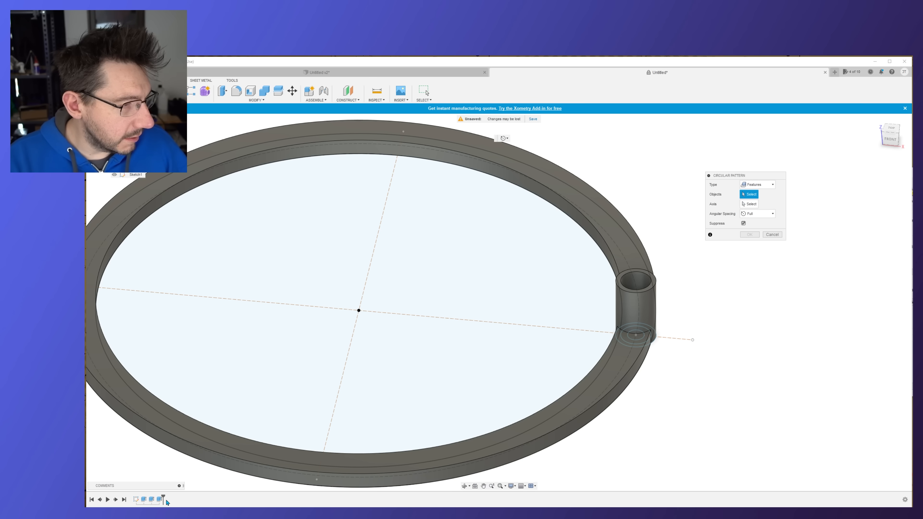
pyautogui.click(152, 503)
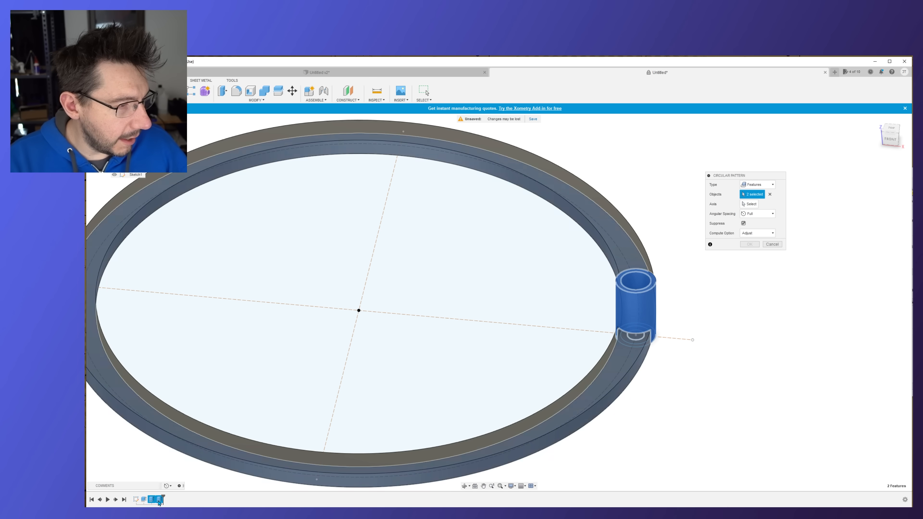
pyautogui.click(159, 503)
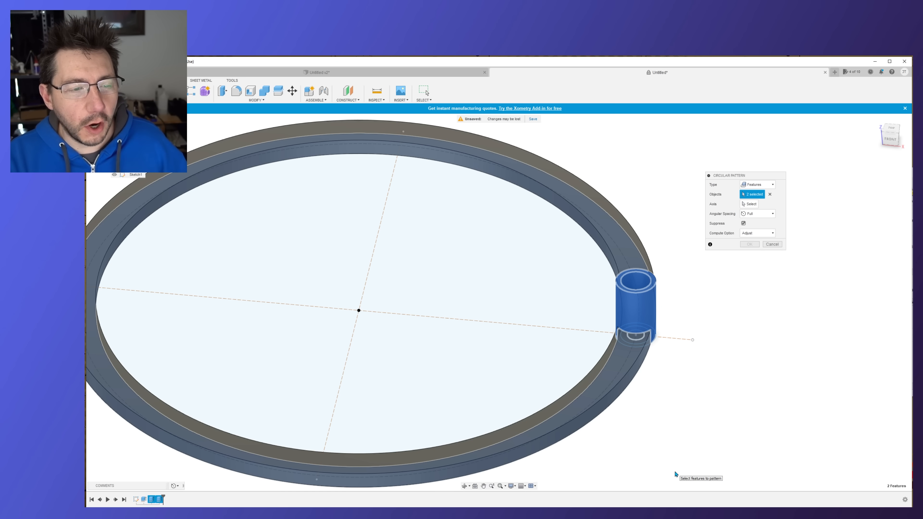
# Step: Pattern the chosen features fully around the vertical axis at the ring's centre with a quantity of 6
pyautogui.click(749, 204)
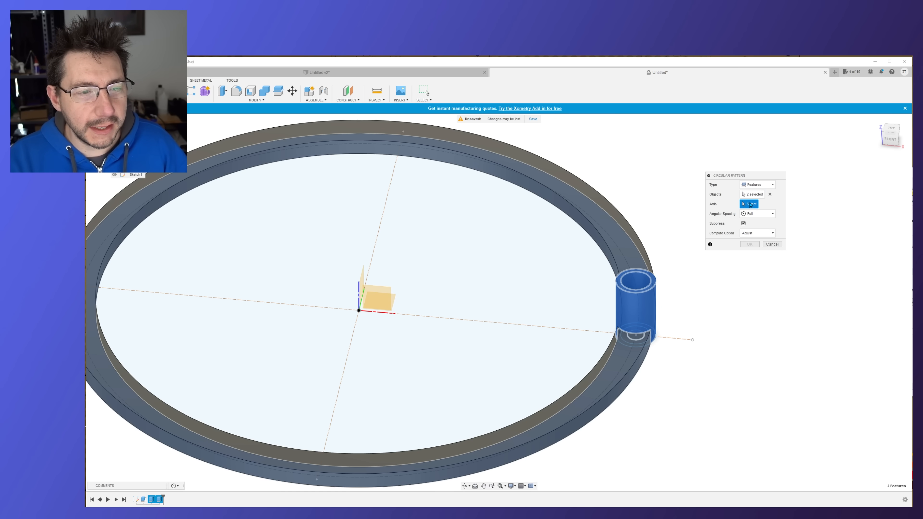
pyautogui.moveTo(414, 334)
pyautogui.keyDown('shift'); pyautogui.mouseDown(button='middle')
pyautogui.moveTo(419, 342)
pyautogui.moveTo(398, 326)
pyautogui.mouseUp(button='middle'); pyautogui.keyUp('shift')
pyautogui.click(359, 299)
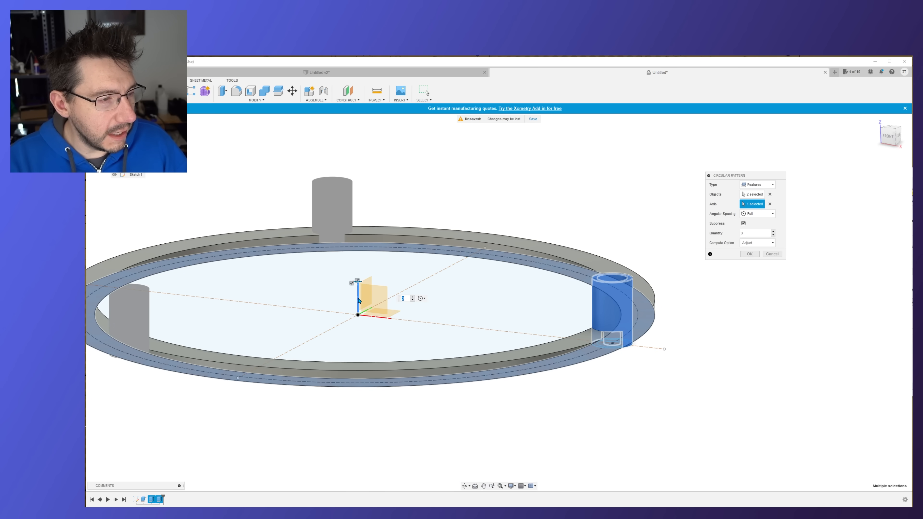
pyautogui.click(773, 232)
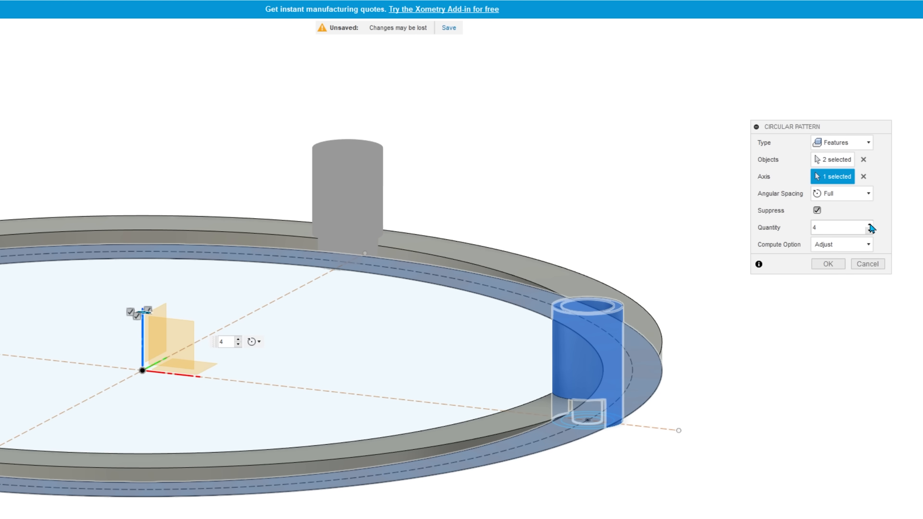
pyautogui.click(870, 225)
pyautogui.click(870, 225)
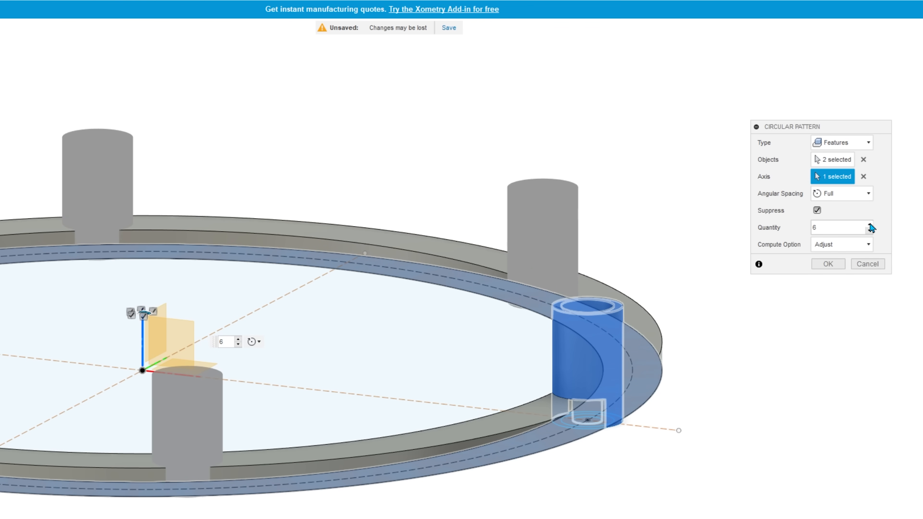
pyautogui.click(828, 265)
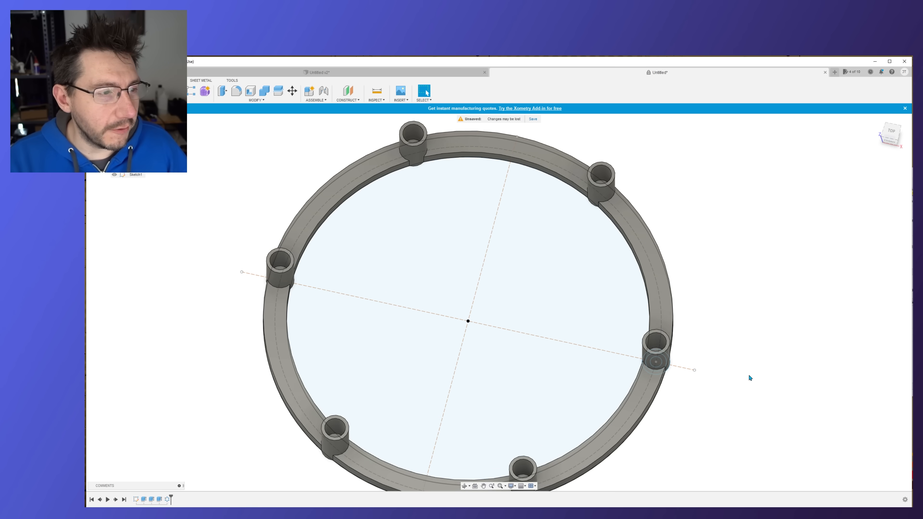
pyautogui.keyDown('shift'); pyautogui.moveTo(748, 376); pyautogui.dragTo(760, 358, button='middle'); pyautogui.keyUp('shift')
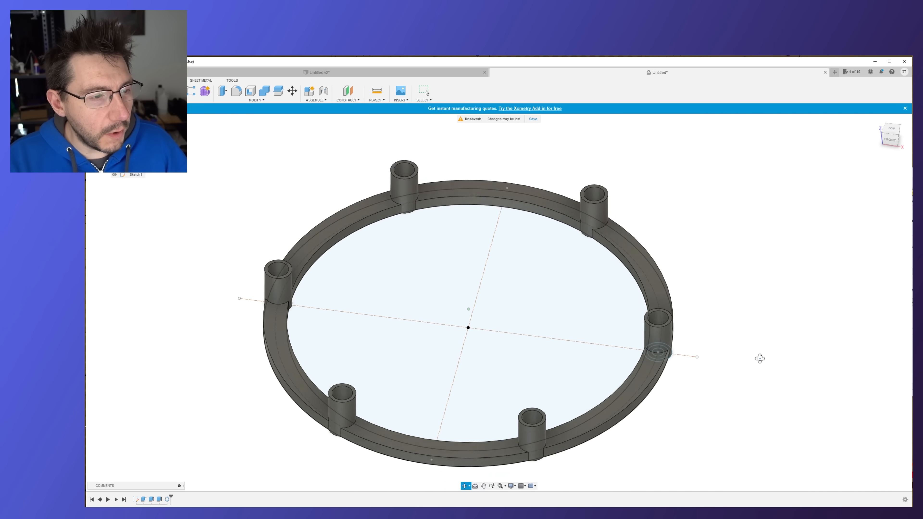
pyautogui.scroll(4, 760, 358)
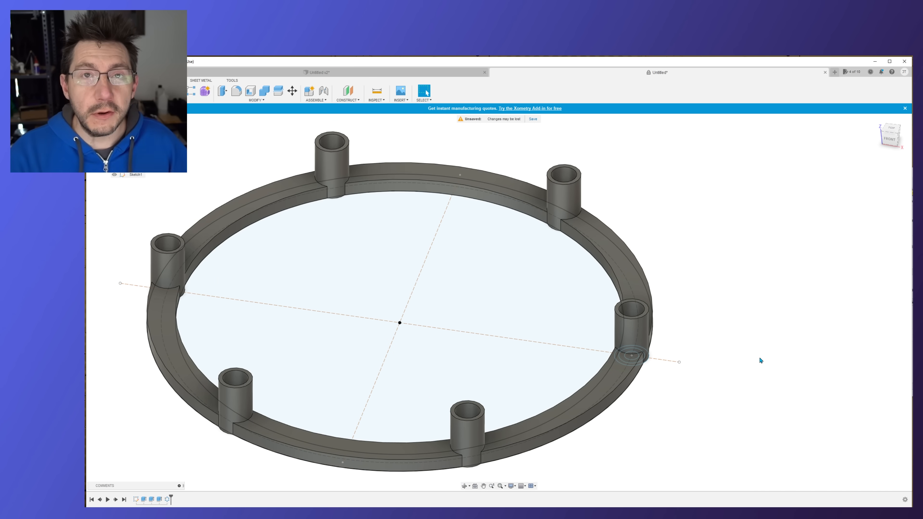
# Step: Examine the inner ring and the arms connecting it to the posts in the finished reference design
pyautogui.click(316, 73)
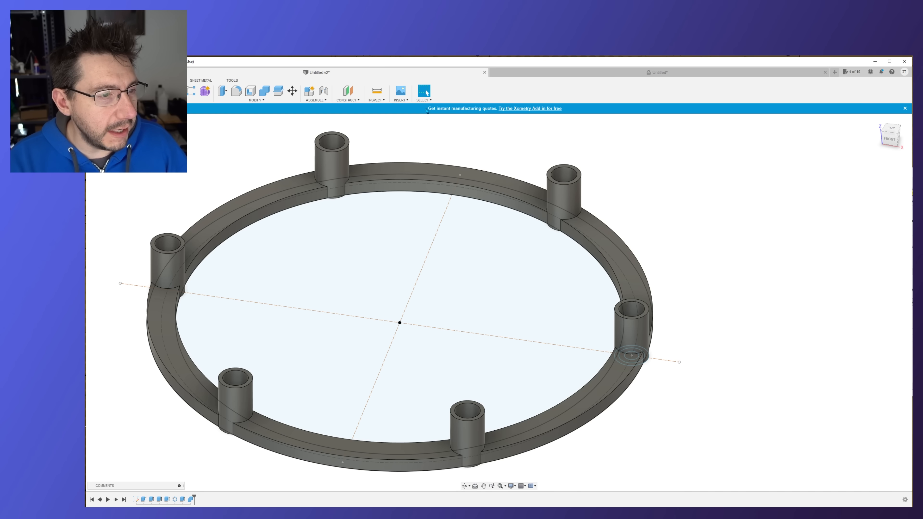
pyautogui.moveTo(618, 280); pyautogui.dragTo(839, 313, button='middle')
pyautogui.scroll(-4, 839, 314)
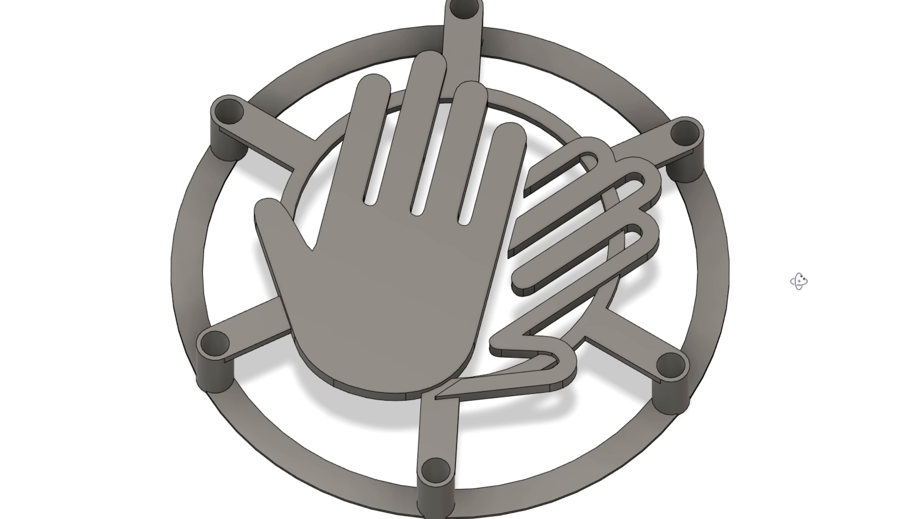
pyautogui.keyDown('shift'); pyautogui.moveTo(799, 281); pyautogui.dragTo(810, 245, button='middle'); pyautogui.keyUp('shift')
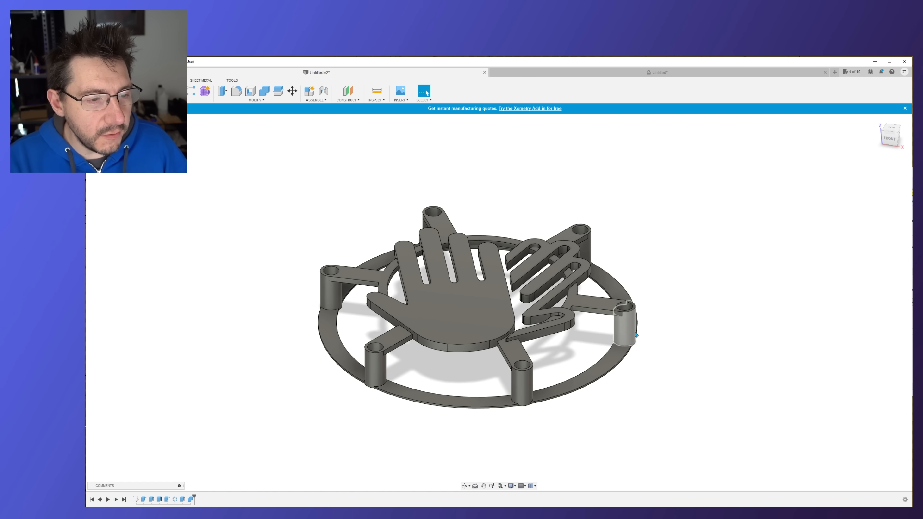
pyautogui.keyDown('shift'); pyautogui.moveTo(672, 320); pyautogui.dragTo(676, 329, button='middle'); pyautogui.keyUp('shift')
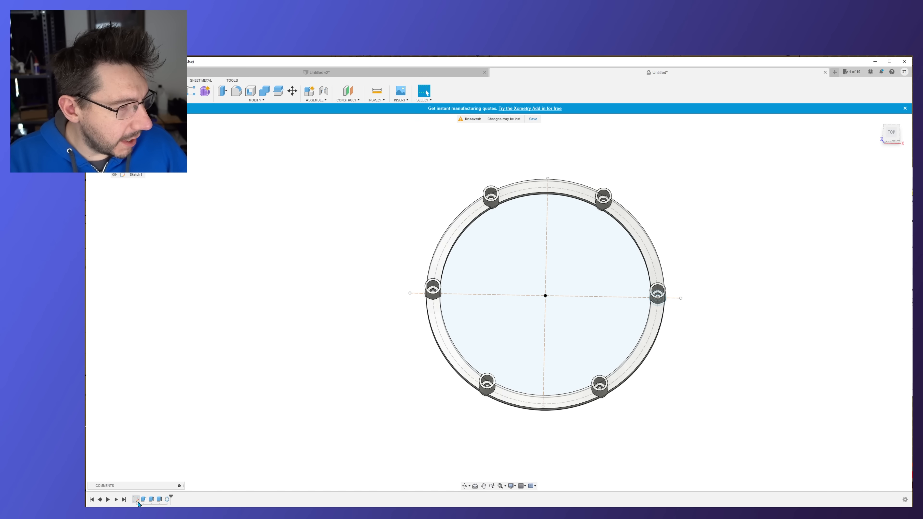
# Step: Reopen the base ring sketch in the new design and add a 100 mm diameter circle centred on the origin
pyautogui.doubleClick(137, 500)
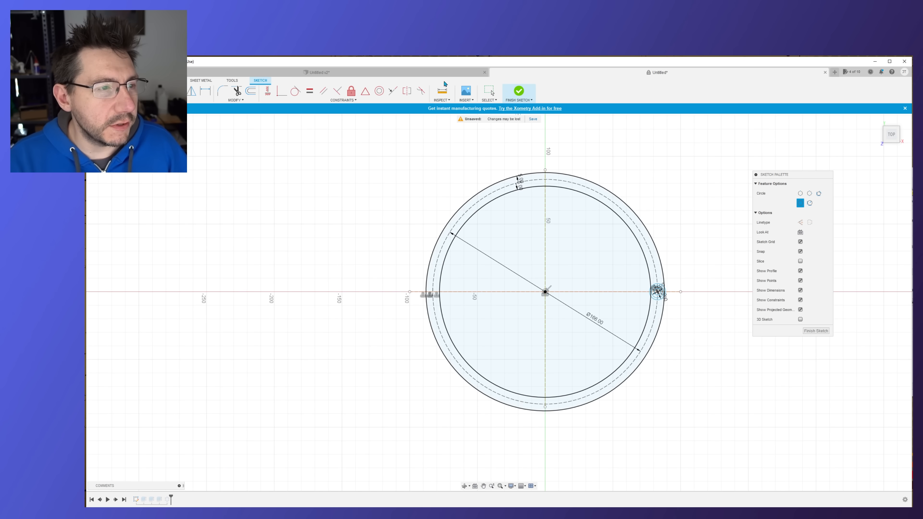
pyautogui.click(445, 73)
pyautogui.keyDown('shift'); pyautogui.moveTo(645, 280); pyautogui.dragTo(649, 301, button='middle'); pyautogui.keyUp('shift')
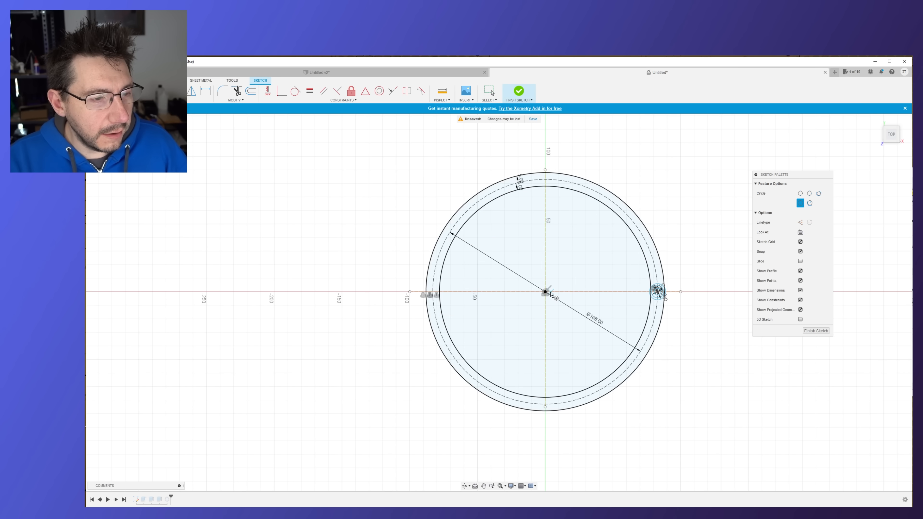
pyautogui.press('c')
pyautogui.click(546, 292)
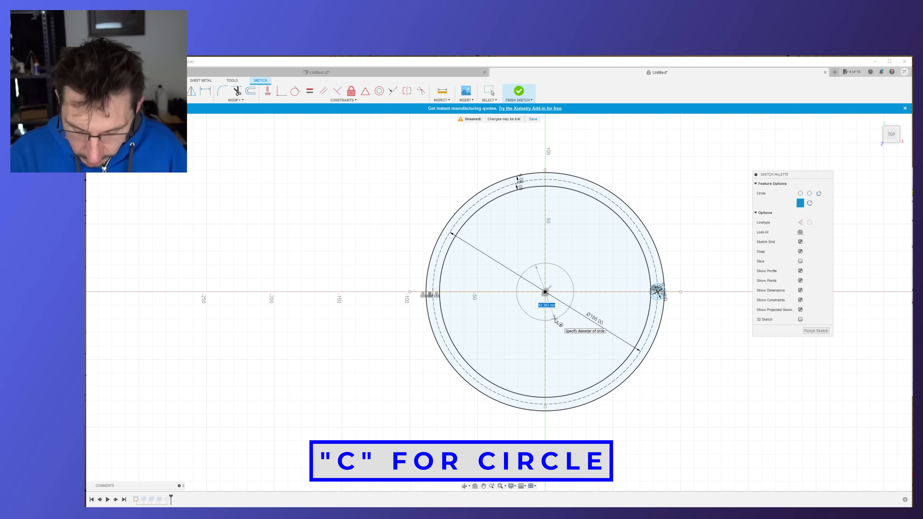
pyautogui.write('100')
pyautogui.press('Return')
pyautogui.press('Escape')
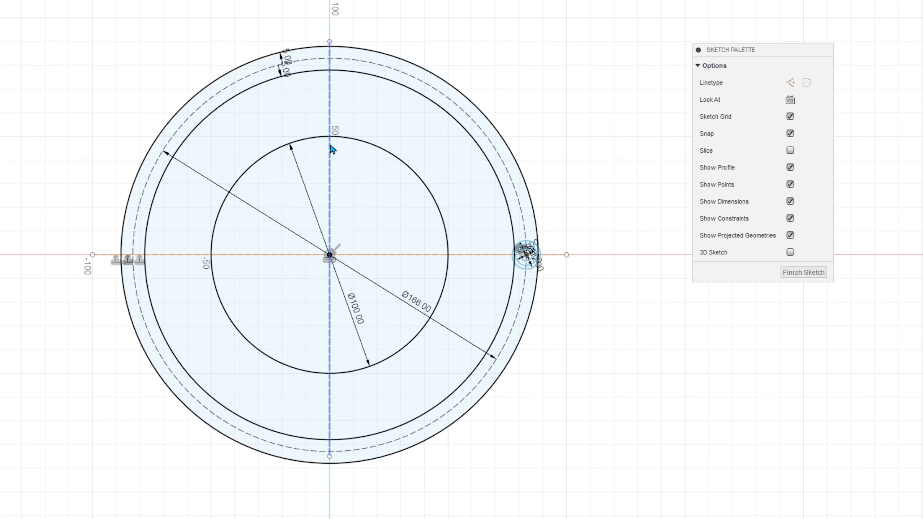
# Step: Offset the 100 mm circle outward by 5 mm
pyautogui.click(354, 143)
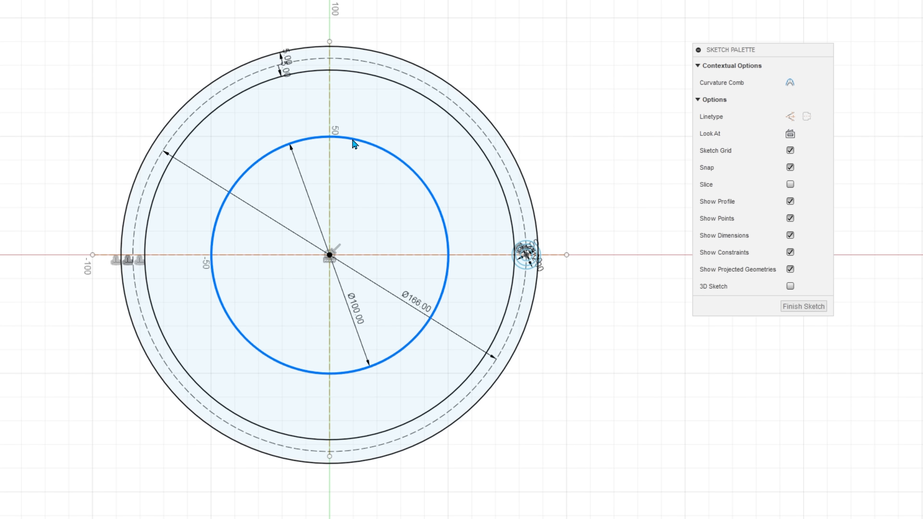
pyautogui.press('o')
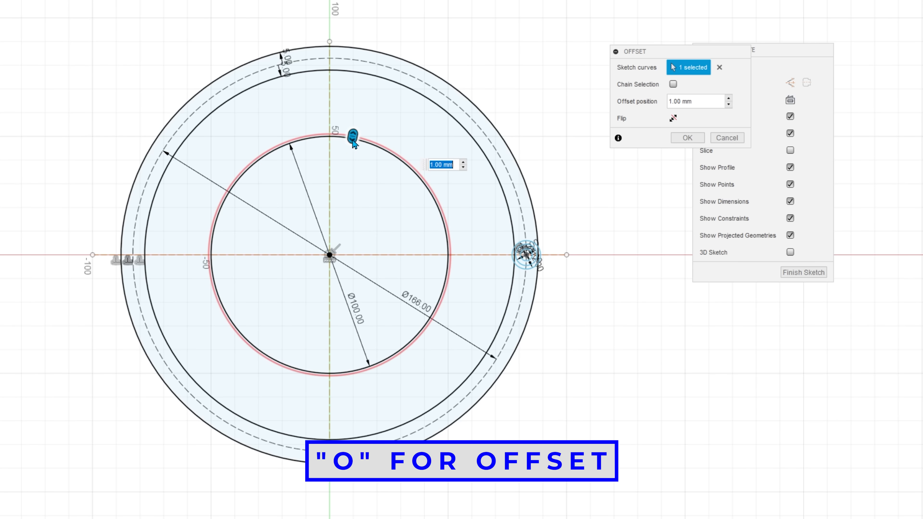
pyautogui.write('5')
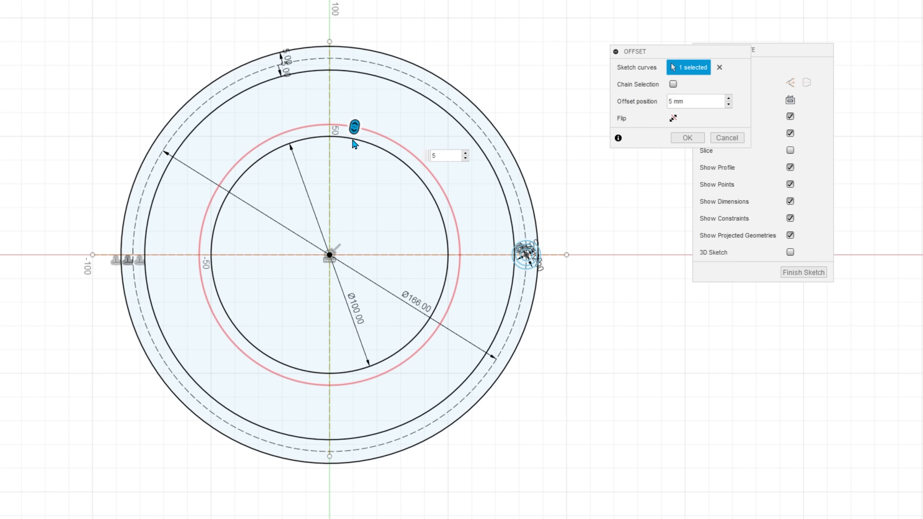
pyautogui.press('Return')
# Step: Draw two parallel lines about 28 mm long from both sides of the 12 mm circle to the offset circle, and finish the sketch
pyautogui.moveTo(564, 416)
pyautogui.keyDown('shift'); pyautogui.mouseDown(button='middle')
pyautogui.moveTo(556, 380)
pyautogui.moveTo(560, 401)
pyautogui.mouseUp(button='middle'); pyautogui.keyUp('shift')
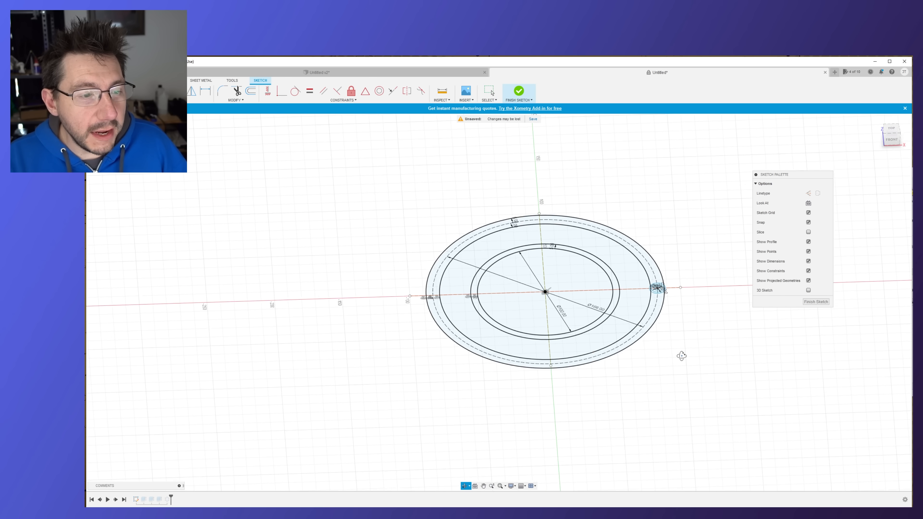
pyautogui.moveTo(677, 374)
pyautogui.keyDown('shift'); pyautogui.mouseDown(button='middle')
pyautogui.moveTo(686, 351)
pyautogui.moveTo(654, 327)
pyautogui.mouseUp(button='middle'); pyautogui.keyUp('shift')
pyautogui.scroll(5, 494, 219)
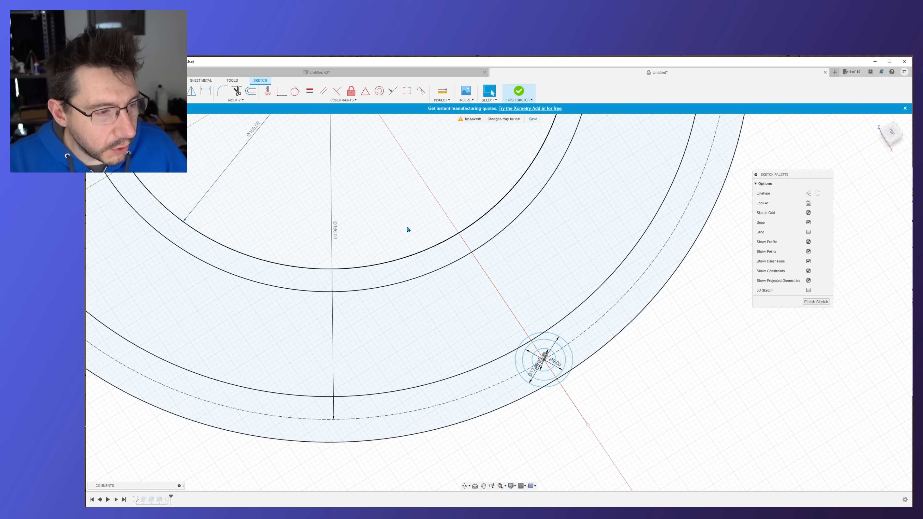
pyautogui.press('l')
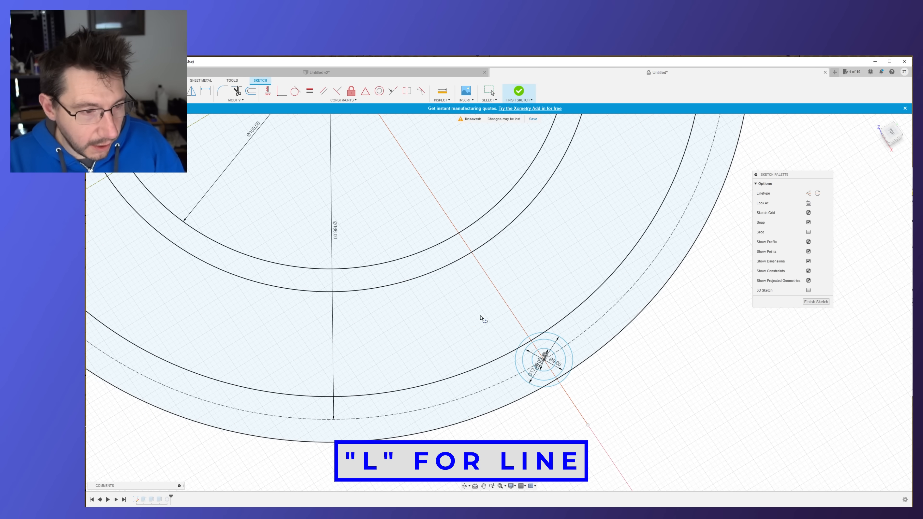
pyautogui.click(519, 374)
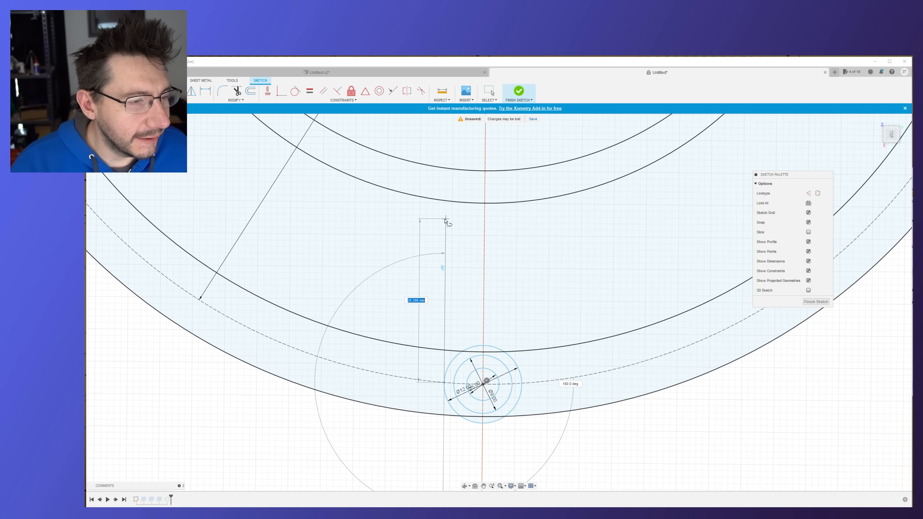
pyautogui.click(446, 202)
pyautogui.click(522, 383)
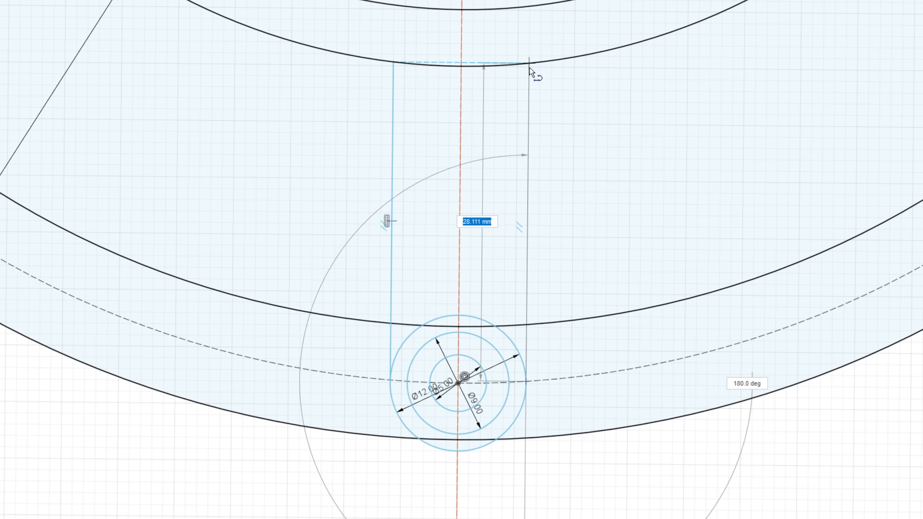
pyautogui.click(529, 64)
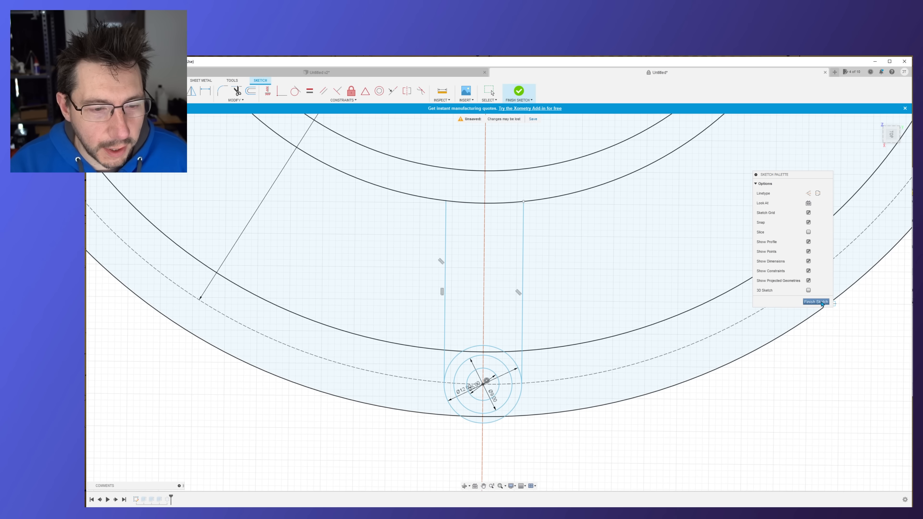
pyautogui.click(814, 303)
# Step: Extrude the inner ring profile 5 mm as a new body, starting from a 15 mm offset above the sketch plane
pyautogui.moveTo(560, 426)
pyautogui.keyDown('shift'); pyautogui.mouseDown(button='middle')
pyautogui.moveTo(602, 406)
pyautogui.moveTo(602, 388)
pyautogui.moveTo(783, 260)
pyautogui.mouseUp(button='middle'); pyautogui.keyUp('shift')
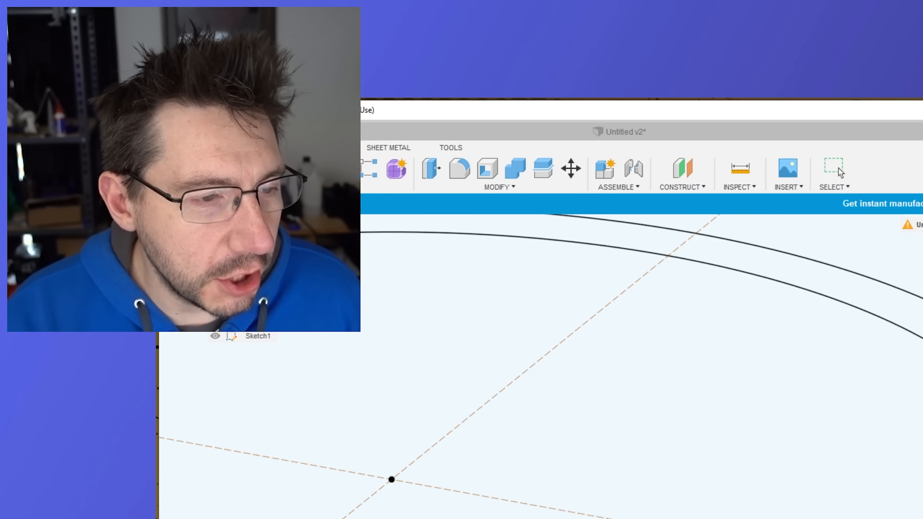
pyautogui.click(837, 170)
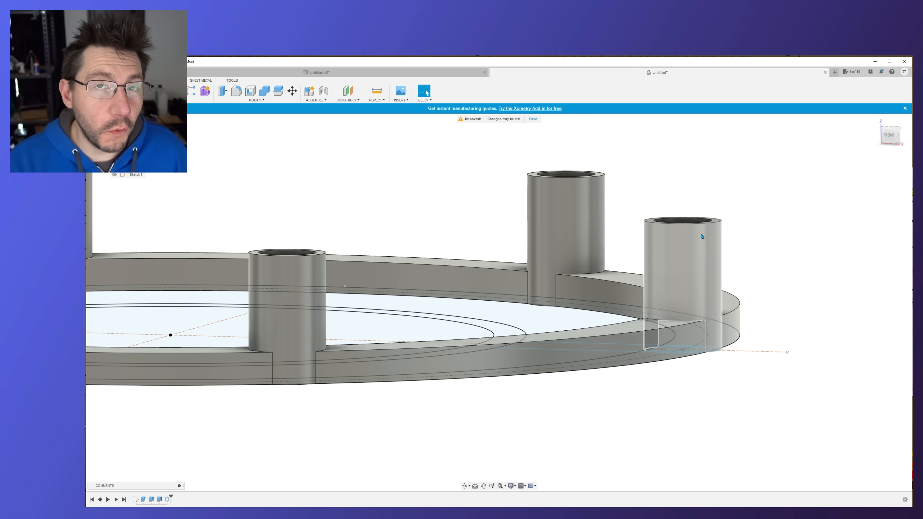
pyautogui.keyDown('shift'); pyautogui.moveTo(781, 256); pyautogui.dragTo(741, 298, button='middle'); pyautogui.keyUp('shift')
pyautogui.scroll(-3, 741, 299)
pyautogui.click(619, 315)
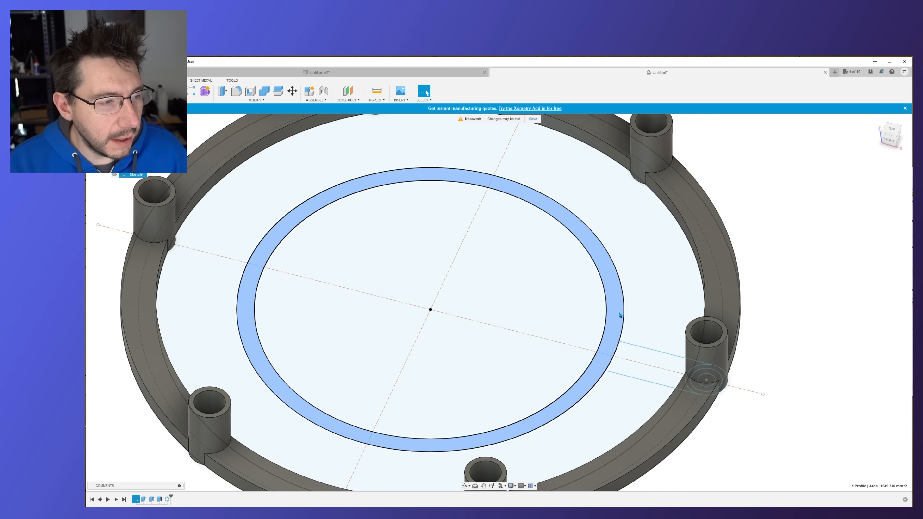
pyautogui.press('e')
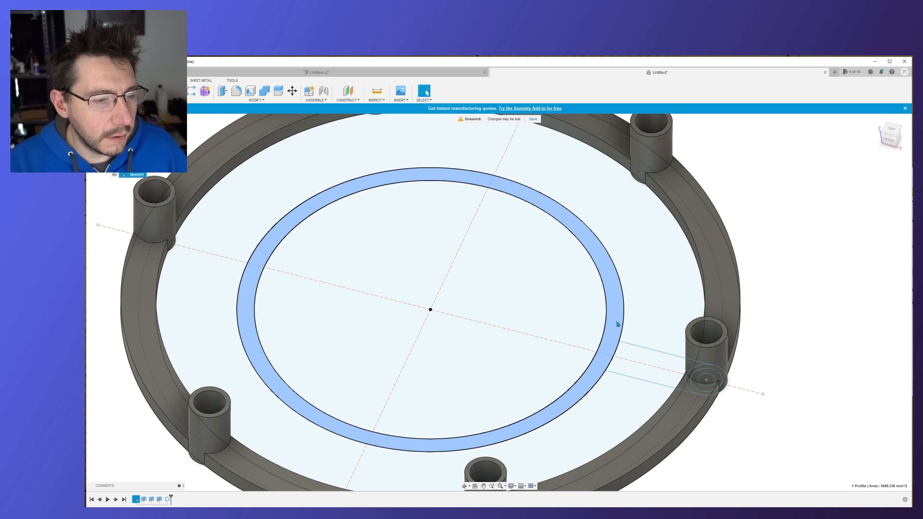
pyautogui.keyDown('shift'); pyautogui.moveTo(773, 392); pyautogui.dragTo(773, 352, button='middle'); pyautogui.keyUp('shift')
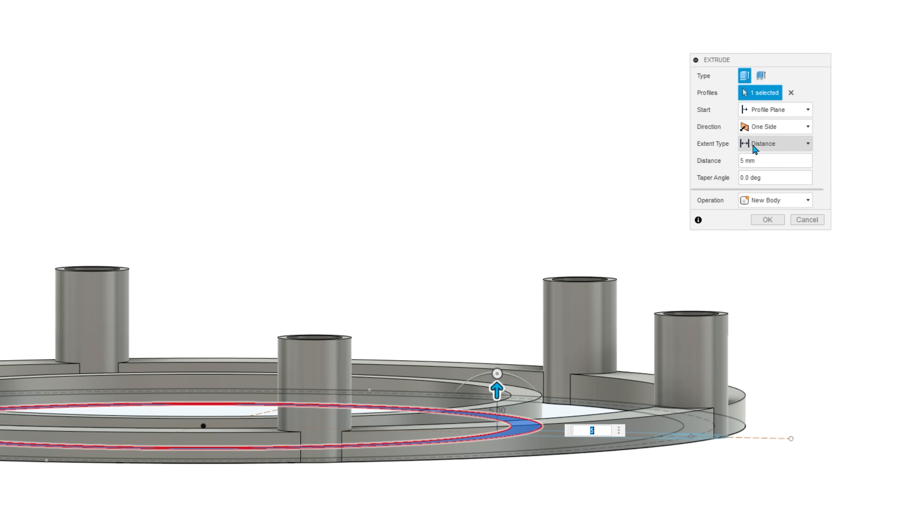
pyautogui.click(755, 111)
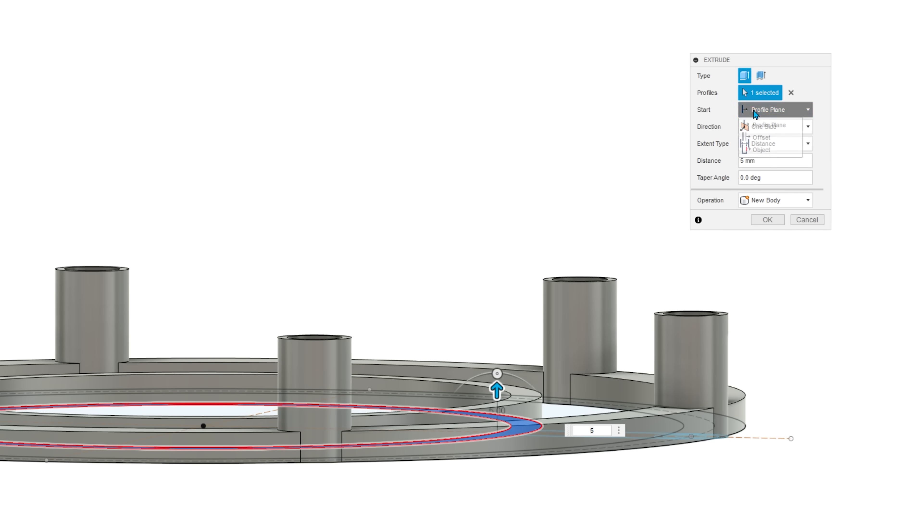
pyautogui.click(762, 138)
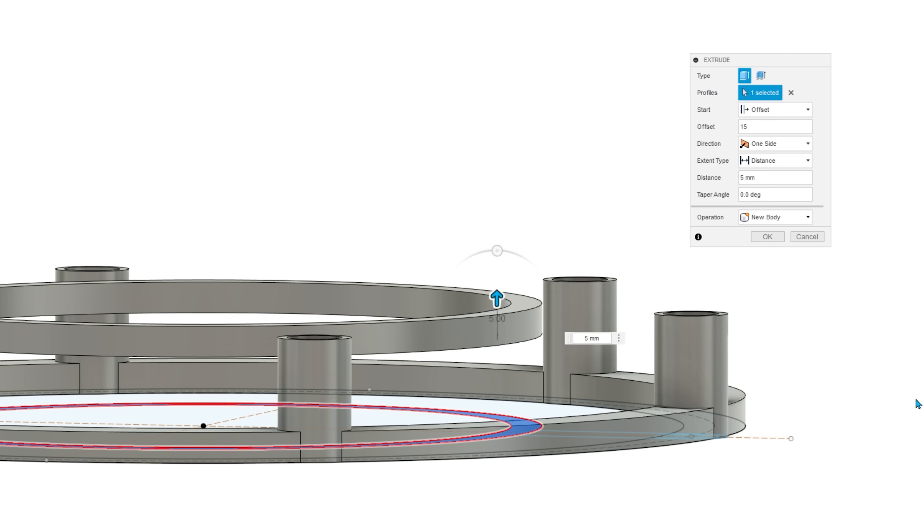
pyautogui.keyDown('shift'); pyautogui.moveTo(916, 400); pyautogui.dragTo(915, 390, button='middle'); pyautogui.keyUp('shift')
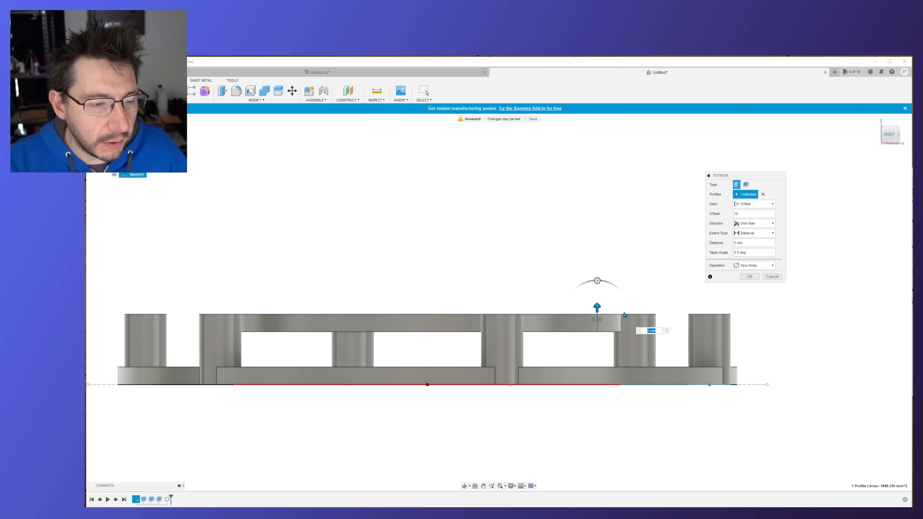
pyautogui.click(750, 276)
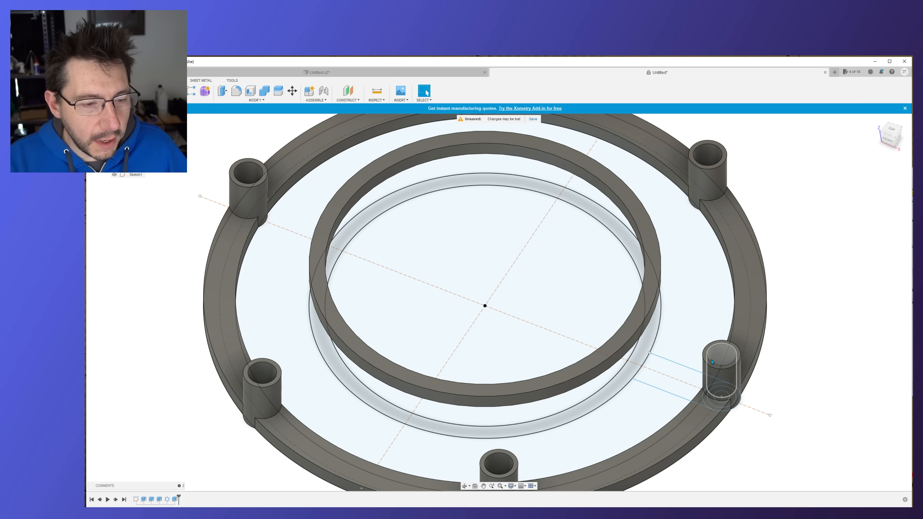
# Step: Start extruding the arm profile between the inner ring and the post from a 15 mm offset
pyautogui.click(686, 378)
pyautogui.press('e')
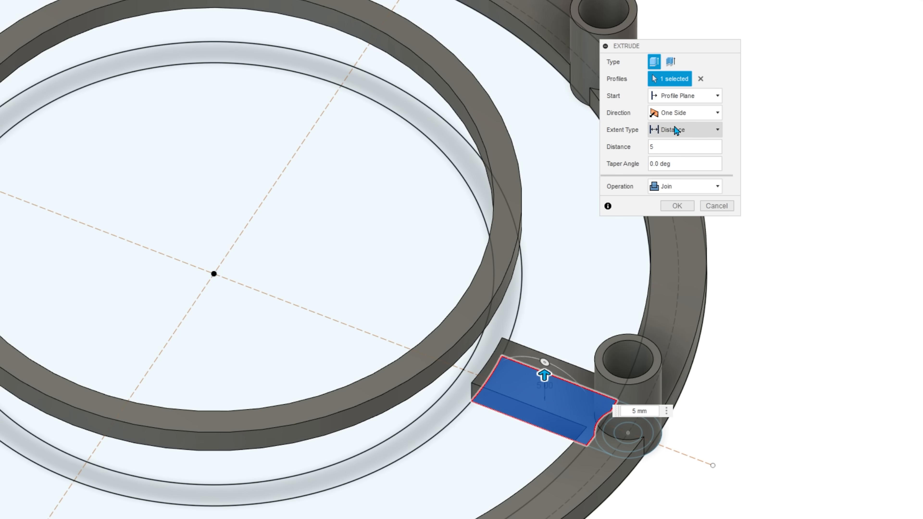
pyautogui.click(688, 115)
pyautogui.click(691, 117)
pyautogui.click(680, 129)
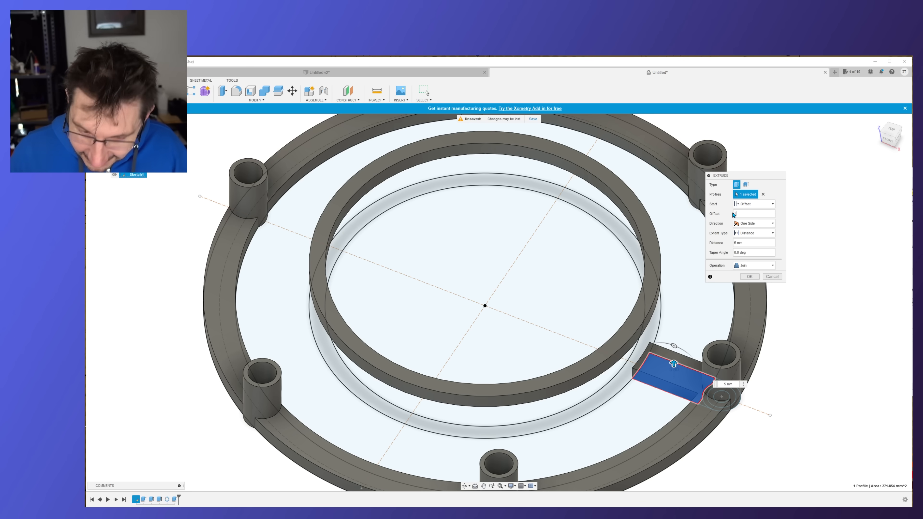
pyautogui.write('15')
# Step: Add the small corner profiles beside the post to the arm extrusion and join it at the inner ring's thickness
pyautogui.scroll(10, 689, 387)
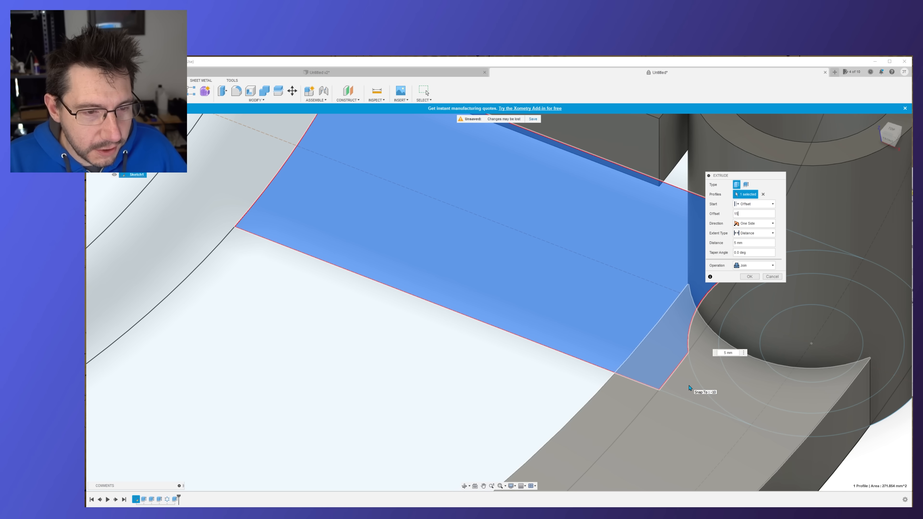
pyautogui.click(688, 388)
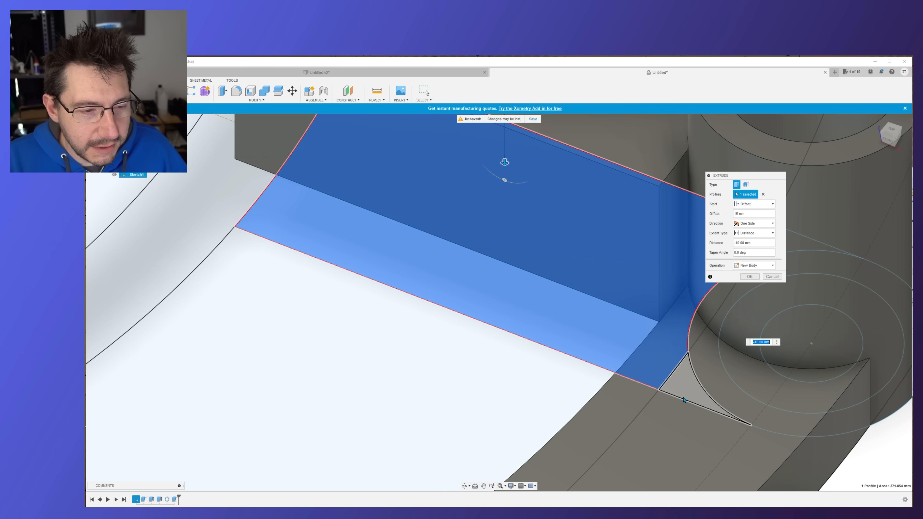
pyautogui.keyDown('shift'); pyautogui.moveTo(742, 389); pyautogui.dragTo(718, 328, button='middle'); pyautogui.keyUp('shift')
pyautogui.click(718, 329)
pyautogui.scroll(-10, 719, 329)
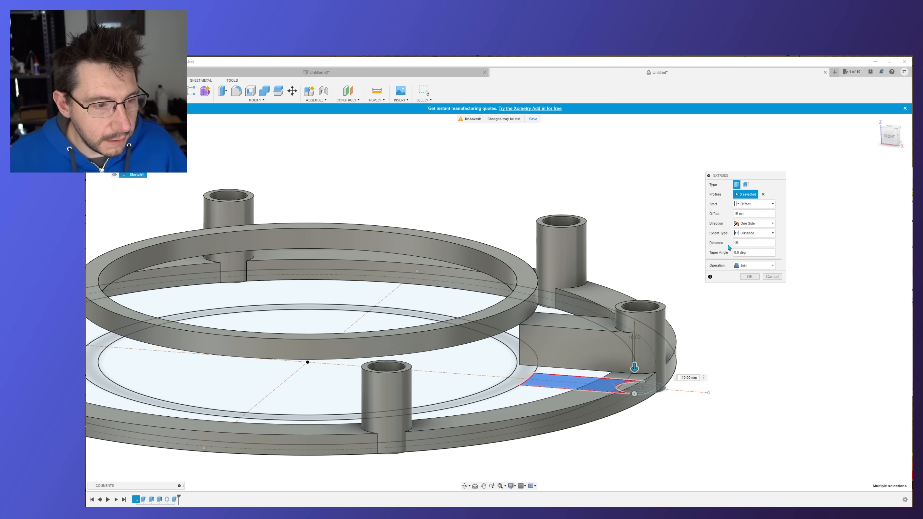
pyautogui.write('15')
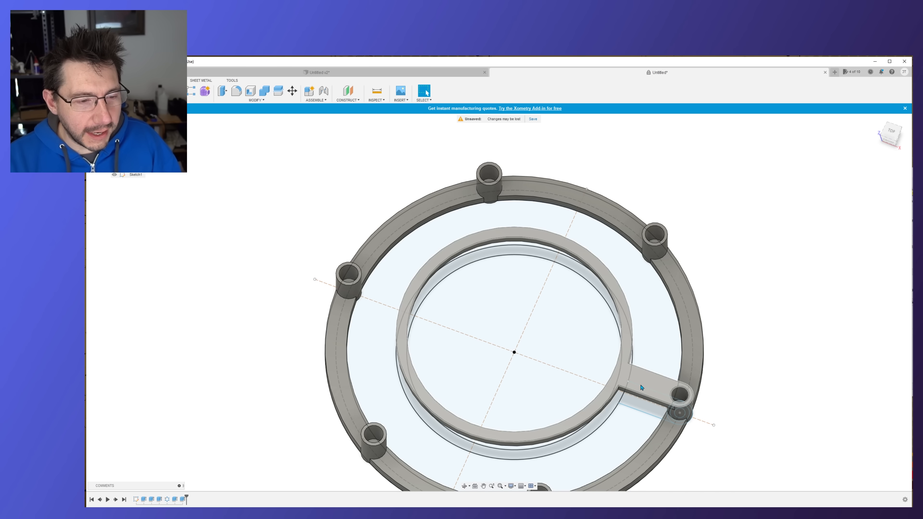
# Step: Circular-pattern the arm extrusion feature around the vertical axis with a quantity of 6 over the full circle
pyautogui.keyDown('shift'); pyautogui.moveTo(701, 404); pyautogui.dragTo(732, 385, button='middle'); pyautogui.keyUp('shift')
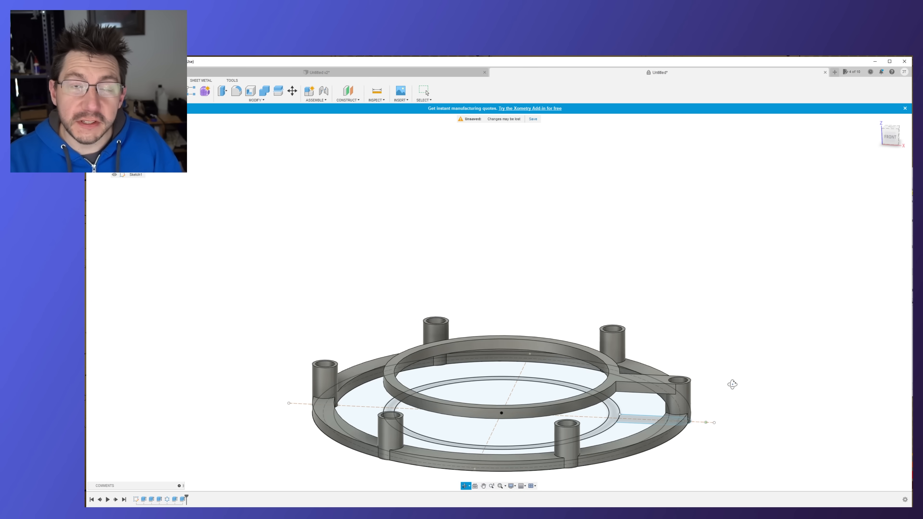
pyautogui.moveTo(758, 418); pyautogui.dragTo(762, 313, button='middle')
pyautogui.press('Escape')
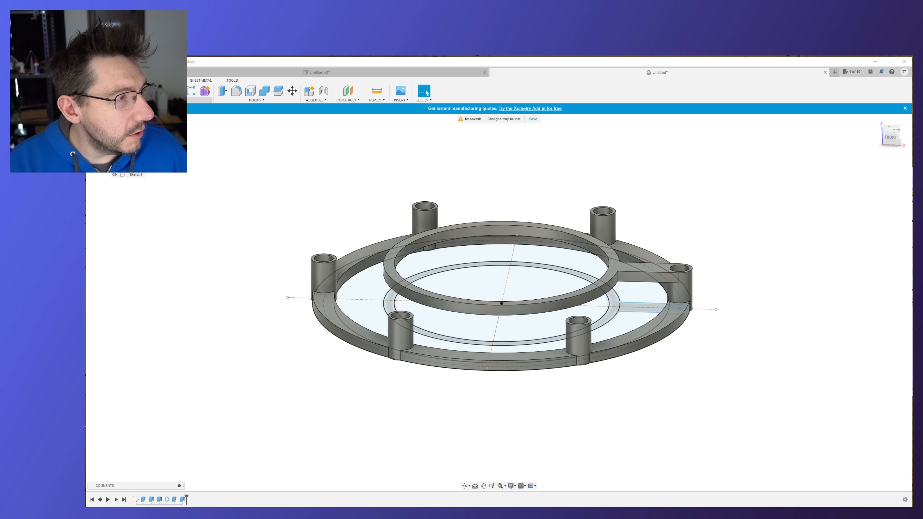
pyautogui.click(323, 189)
pyautogui.moveTo(163, 243)
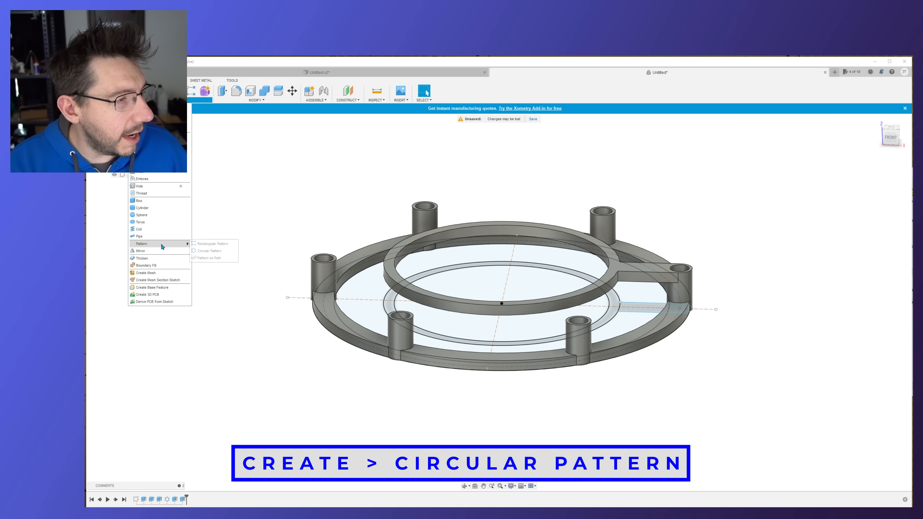
pyautogui.click(222, 254)
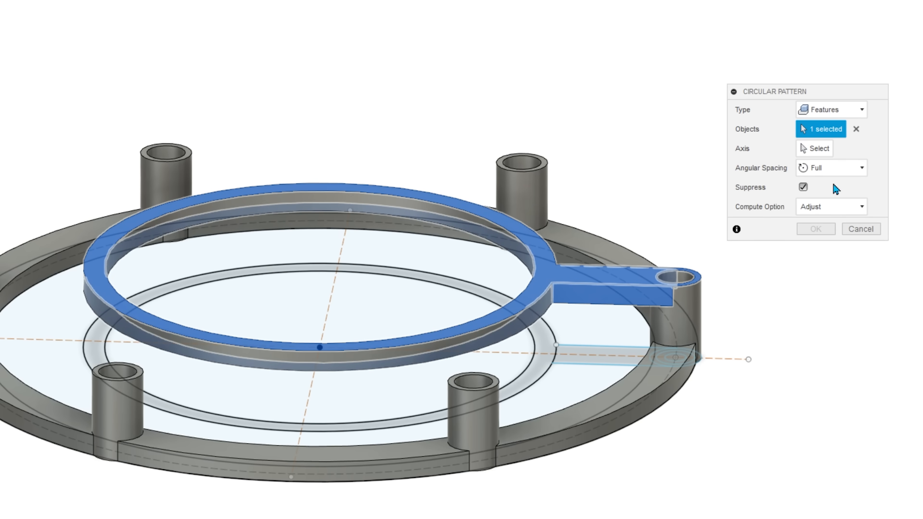
pyautogui.click(814, 148)
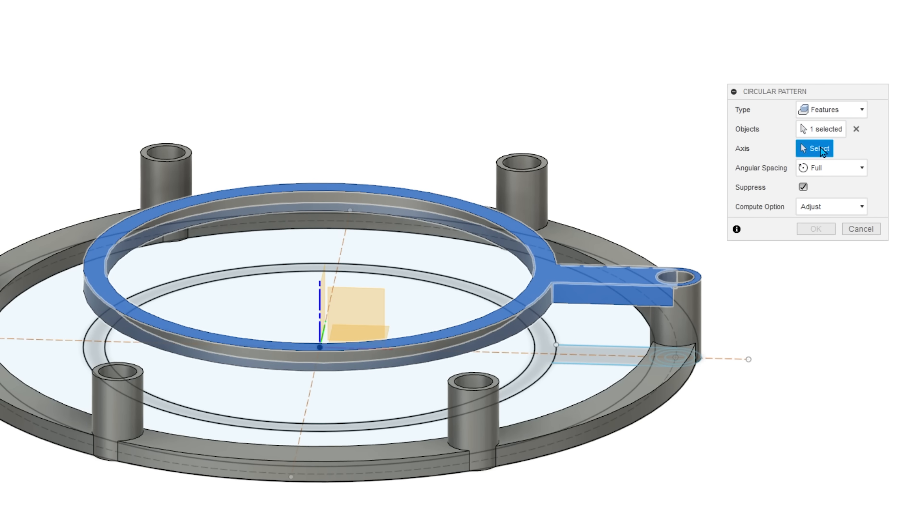
pyautogui.click(321, 302)
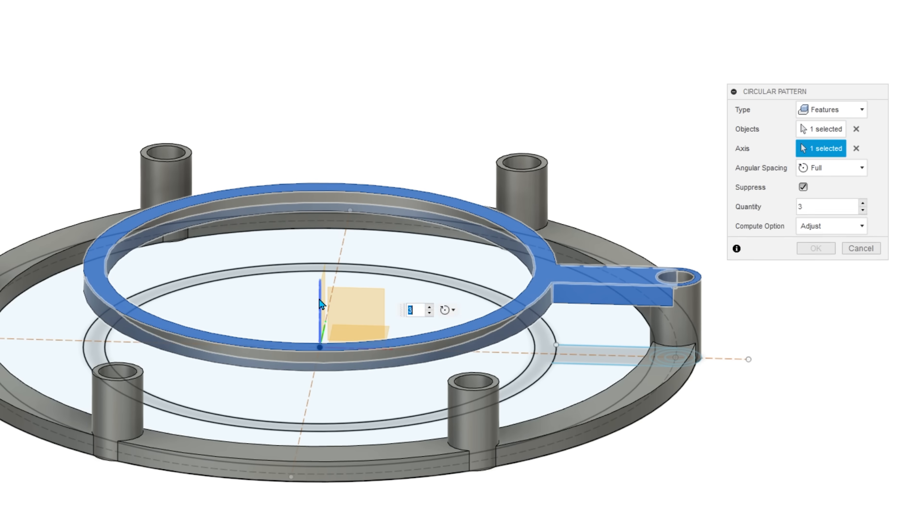
pyautogui.click(864, 204)
pyautogui.click(864, 205)
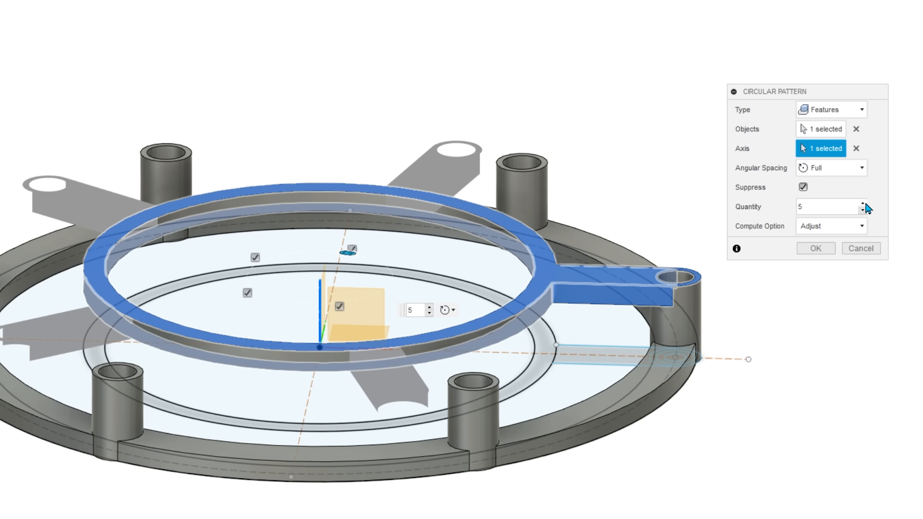
pyautogui.click(863, 204)
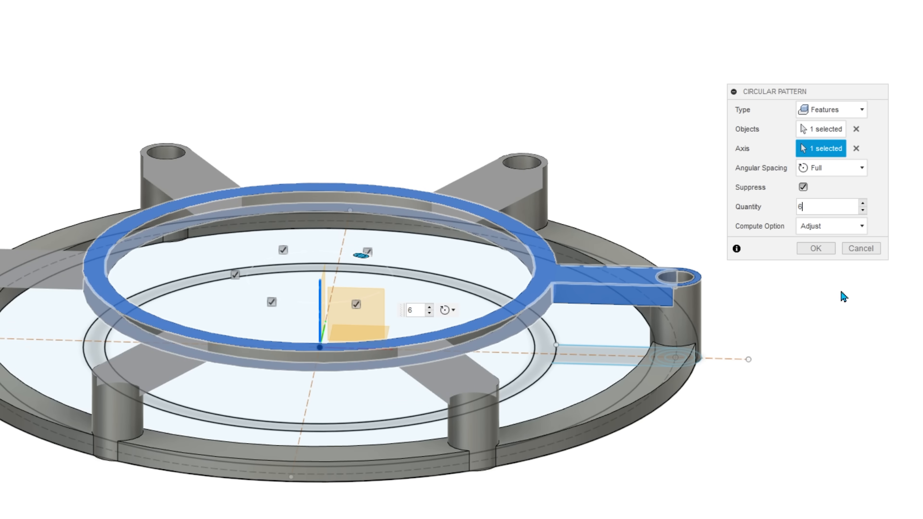
pyautogui.click(815, 249)
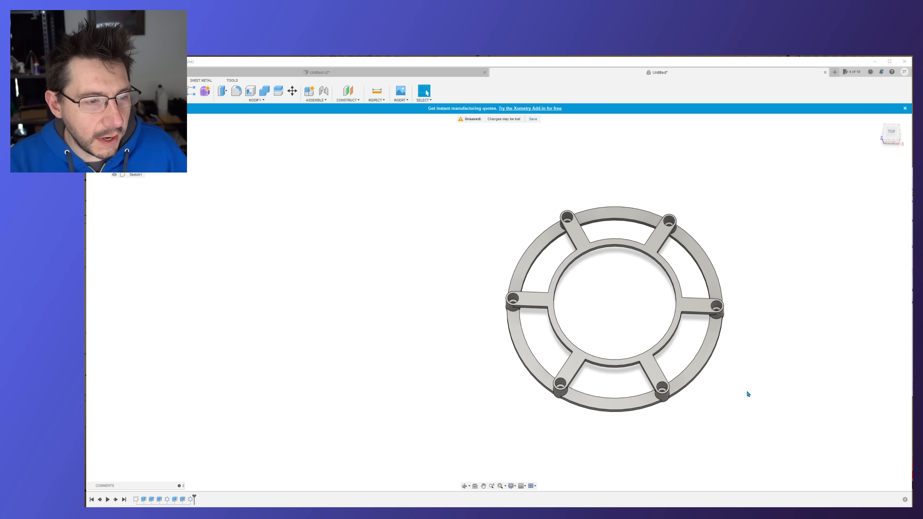
# Step: Insert the two-hands SVG from the computer into the base ring sketch, enlarged so the hands extend past the inner ring
pyautogui.moveTo(746, 392)
pyautogui.keyDown('shift'); pyautogui.mouseDown(button='middle')
pyautogui.moveTo(730, 373)
pyautogui.moveTo(740, 373)
pyautogui.moveTo(746, 332)
pyautogui.moveTo(715, 326)
pyautogui.moveTo(715, 337)
pyautogui.mouseUp(button='middle'); pyautogui.keyUp('shift')
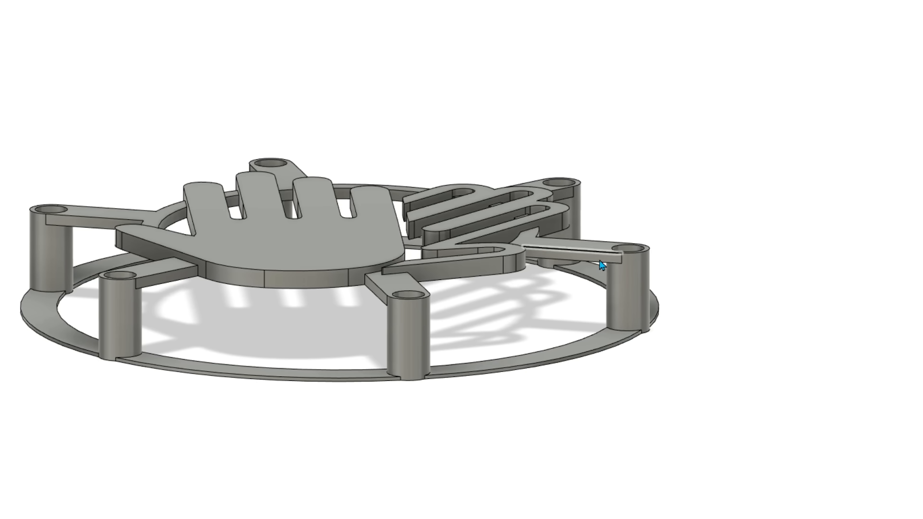
pyautogui.moveTo(602, 264)
pyautogui.keyDown('shift'); pyautogui.mouseDown(button='middle')
pyautogui.moveTo(710, 289)
pyautogui.moveTo(711, 312)
pyautogui.moveTo(743, 282)
pyautogui.moveTo(746, 268)
pyautogui.mouseUp(button='middle'); pyautogui.keyUp('shift')
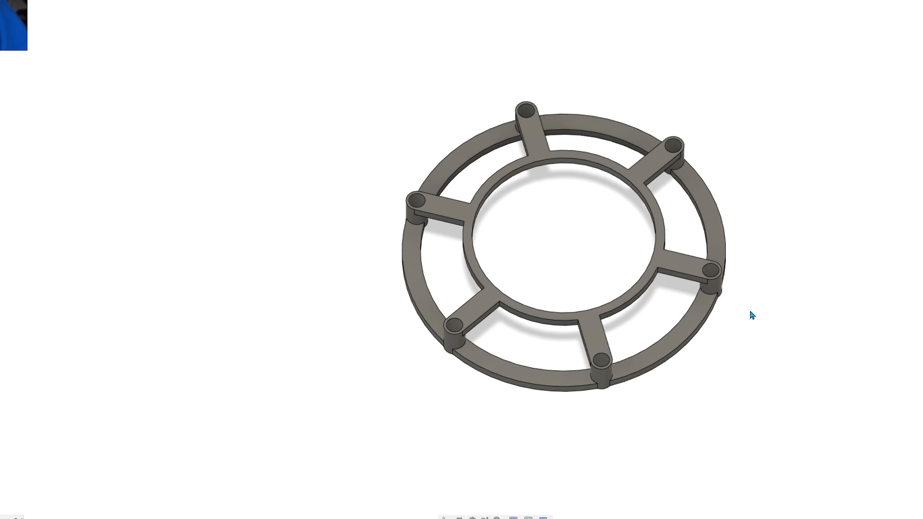
pyautogui.keyDown('shift'); pyautogui.moveTo(752, 315); pyautogui.dragTo(754, 297, button='middle'); pyautogui.keyUp('shift')
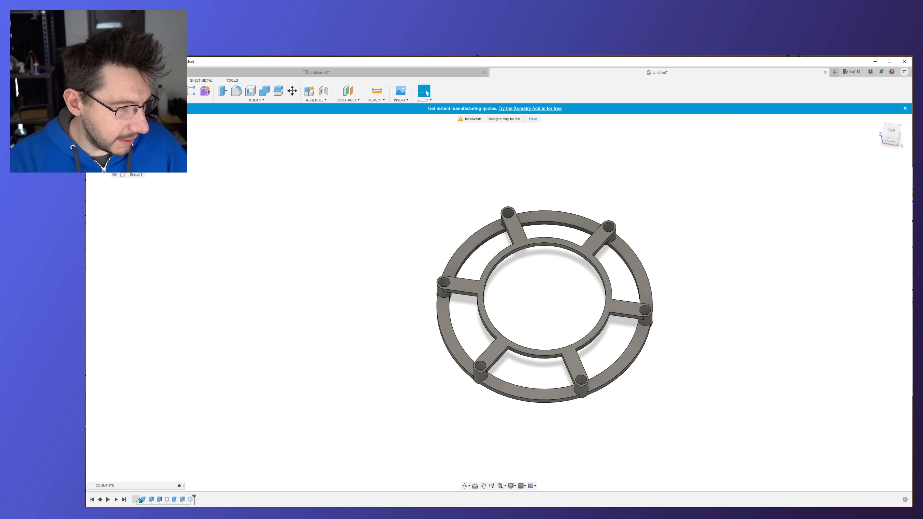
pyautogui.doubleClick(139, 500)
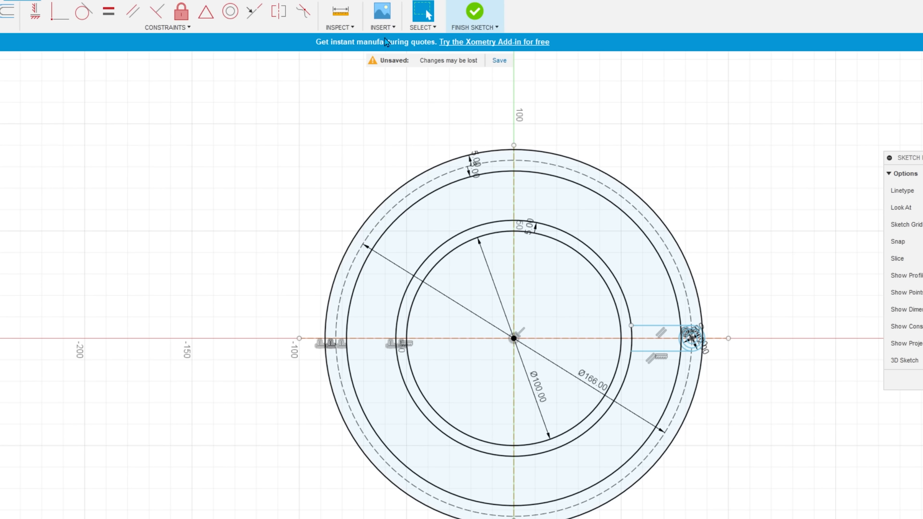
pyautogui.click(386, 26)
pyautogui.click(394, 93)
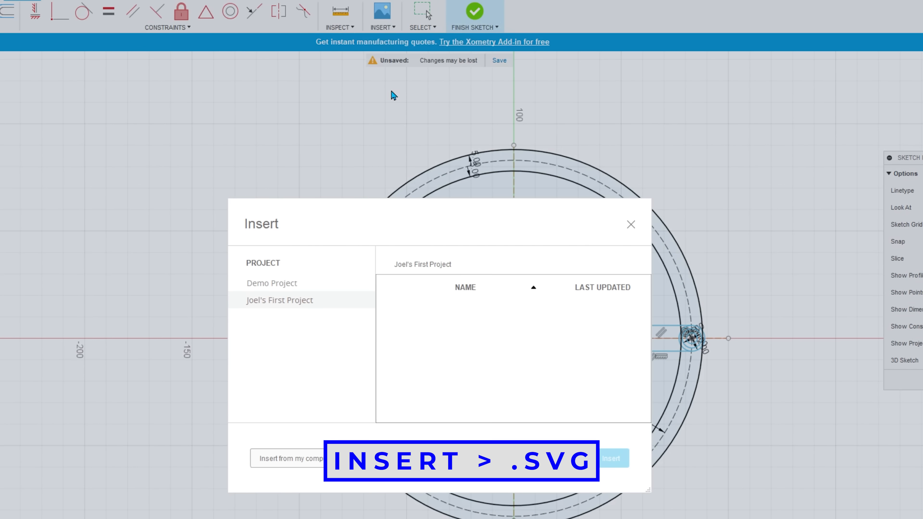
pyautogui.click(309, 465)
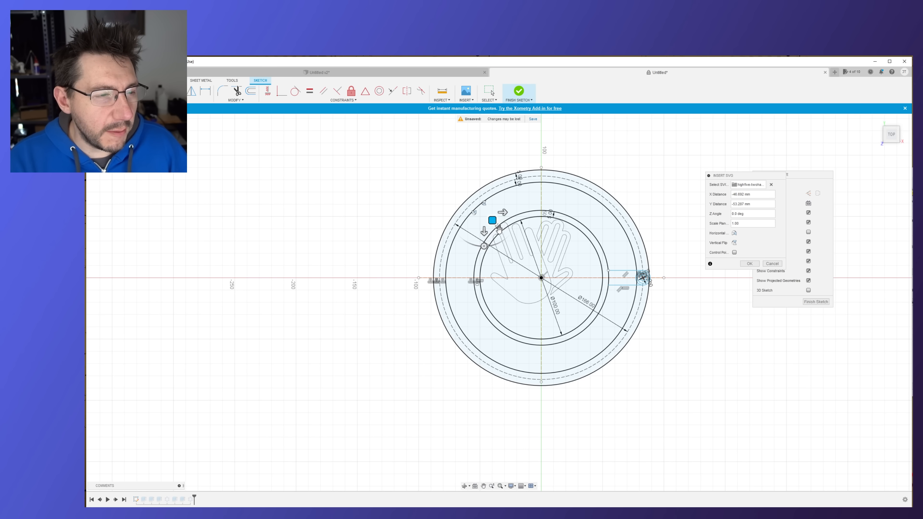
pyautogui.moveTo(499, 228); pyautogui.dragTo(460, 204)
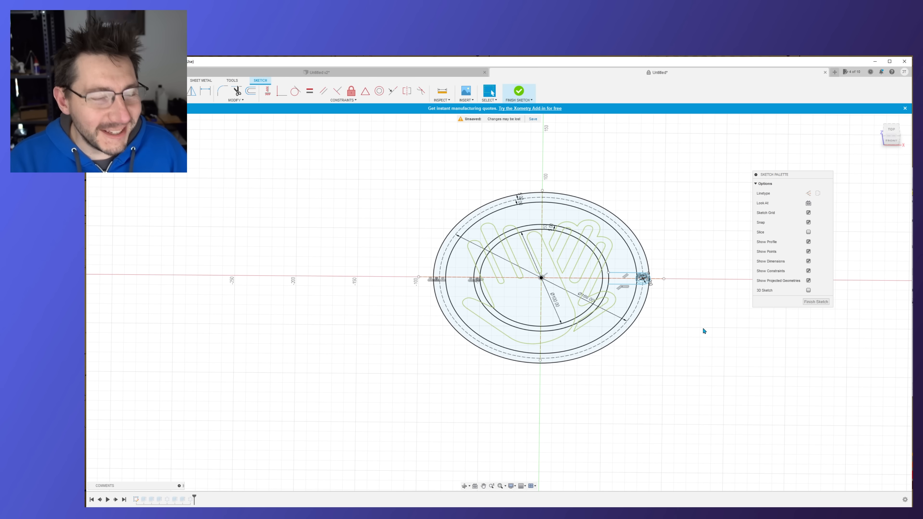
pyautogui.click(810, 302)
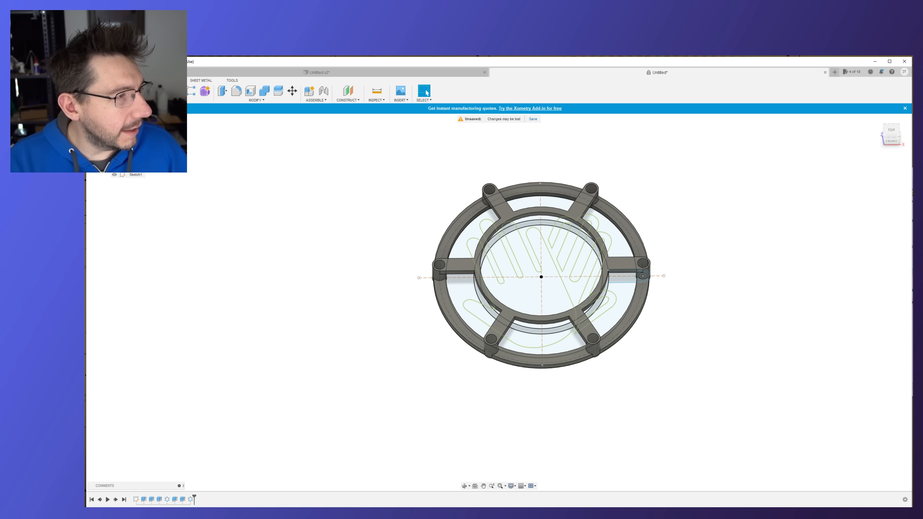
# Step: Select the profiles of both hands inside and outside the inner ring, leaving out the strips within the ring's band
pyautogui.click(518, 299)
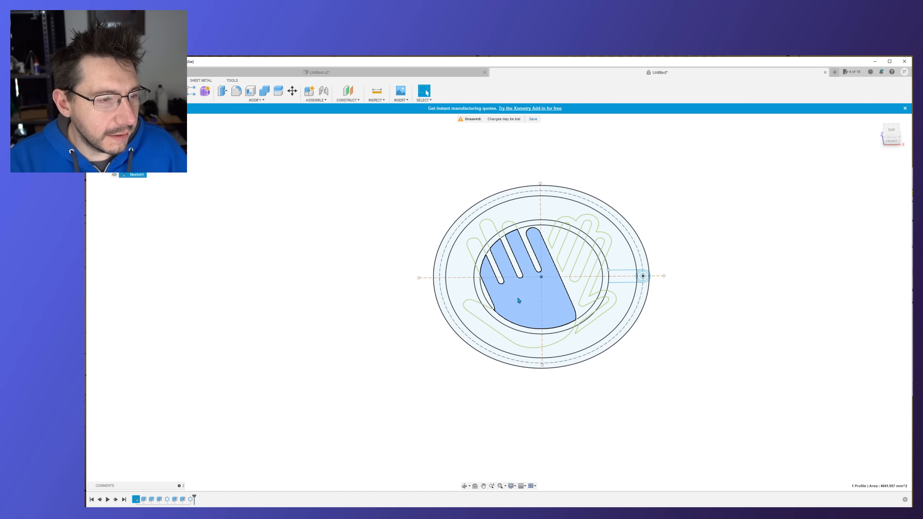
pyautogui.keyDown('shift'); pyautogui.click(524, 336); pyautogui.keyUp('shift')
pyautogui.scroll(3, 587, 329)
pyautogui.keyDown('shift'); pyautogui.click(603, 255); pyautogui.keyUp('shift')
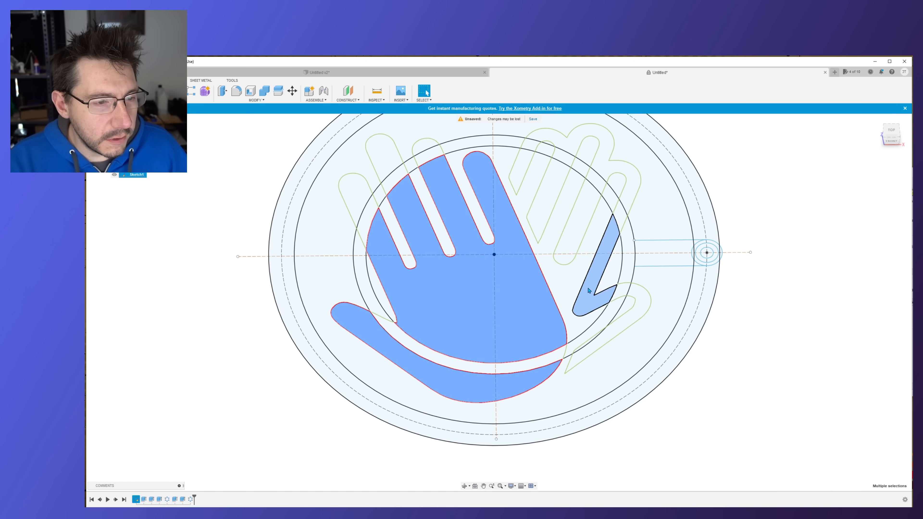
pyautogui.keyDown('shift'); pyautogui.click(573, 227); pyautogui.keyUp('shift')
pyautogui.keyDown('shift'); pyautogui.click(541, 208); pyautogui.keyUp('shift')
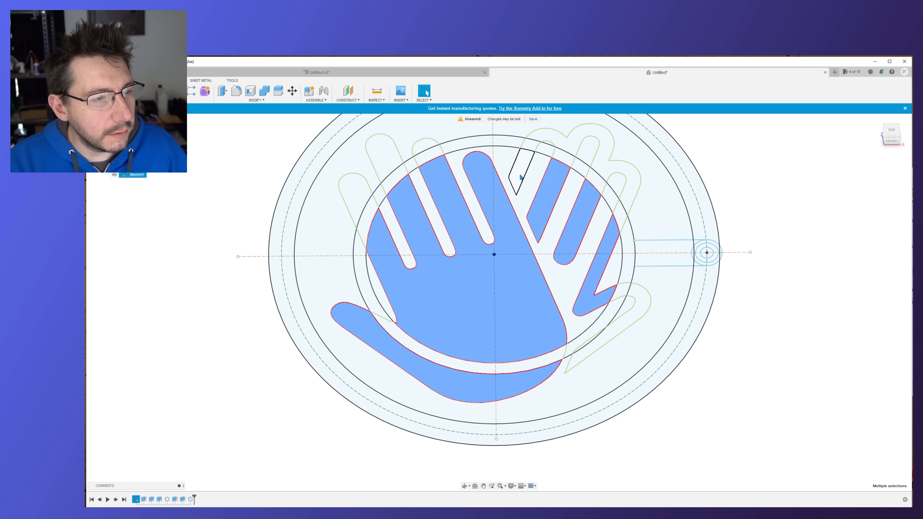
pyautogui.keyDown('shift'); pyautogui.click(547, 138); pyautogui.keyUp('shift')
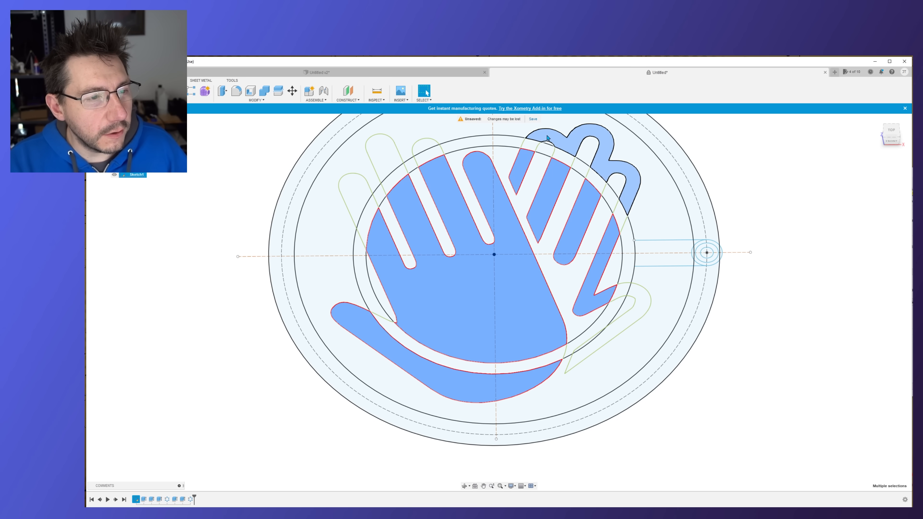
pyautogui.keyDown('shift'); pyautogui.click(605, 178); pyautogui.keyUp('shift')
pyautogui.keyDown('shift'); pyautogui.click(640, 301); pyautogui.keyUp('shift')
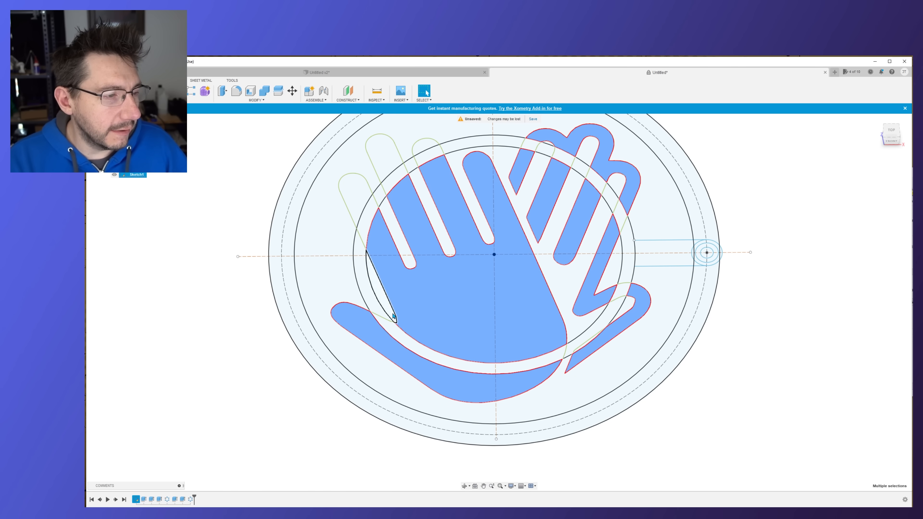
pyautogui.keyDown('shift'); pyautogui.click(356, 193); pyautogui.keyUp('shift')
pyautogui.keyDown('shift'); pyautogui.click(382, 162); pyautogui.keyUp('shift')
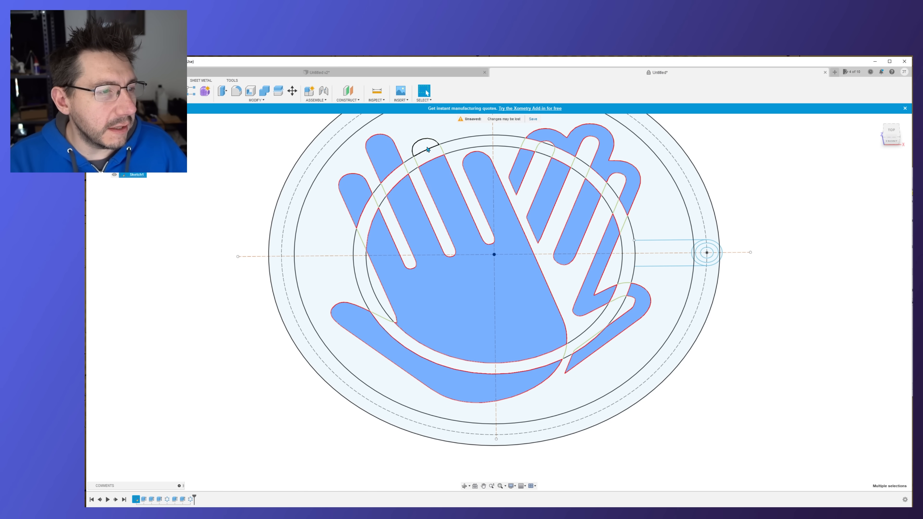
pyautogui.keyDown('shift'); pyautogui.click(537, 328); pyautogui.keyUp('shift')
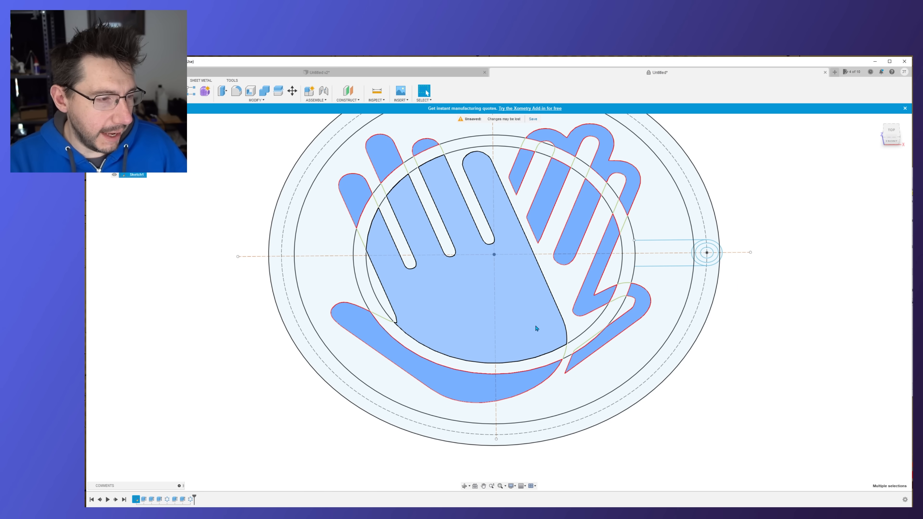
pyautogui.scroll(-3, 537, 328)
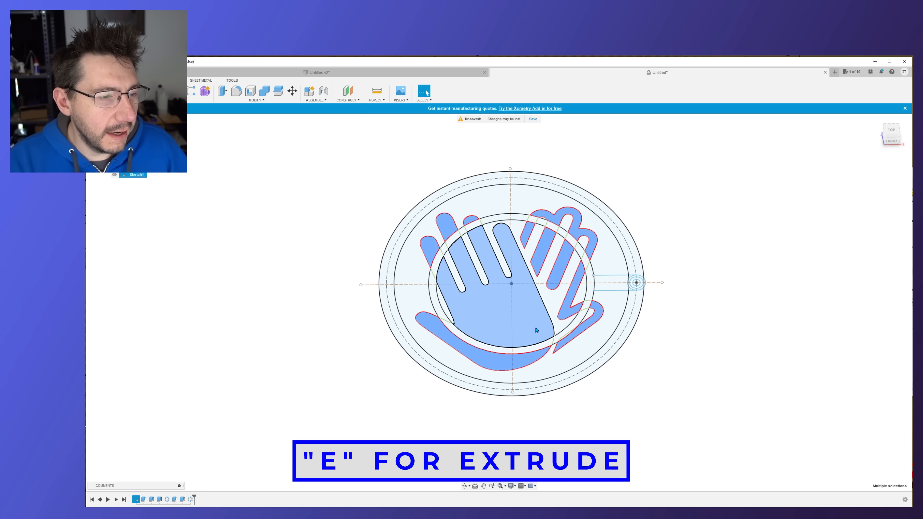
# Step: Try to extrude the selected hand profiles 7 mm from a 15 mm offset, joined to the existing body
pyautogui.press('e')
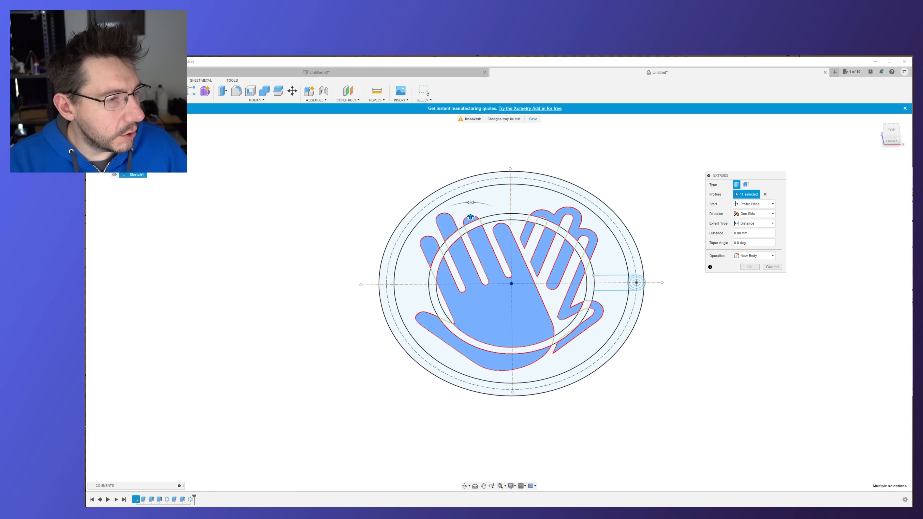
pyautogui.keyDown('shift'); pyautogui.moveTo(636, 390); pyautogui.dragTo(639, 373, button='middle'); pyautogui.keyUp('shift')
pyautogui.click(756, 234)
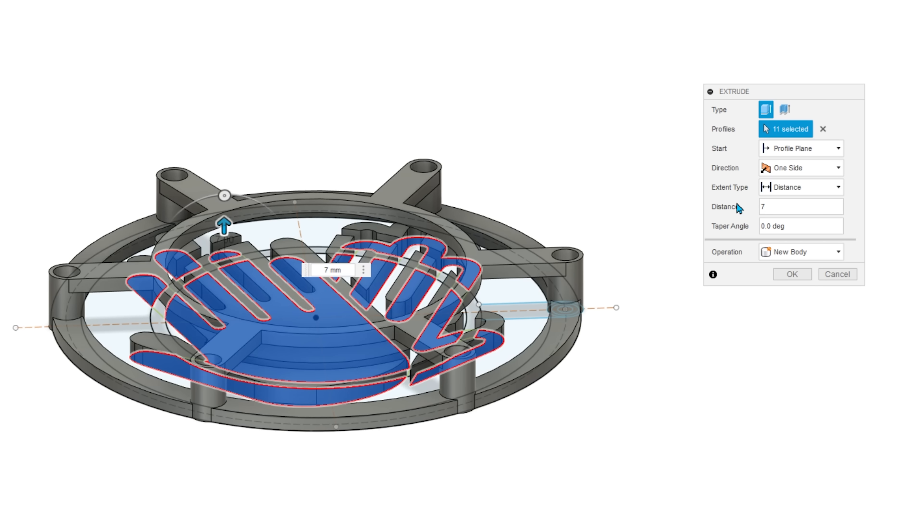
pyautogui.click(767, 149)
pyautogui.click(778, 180)
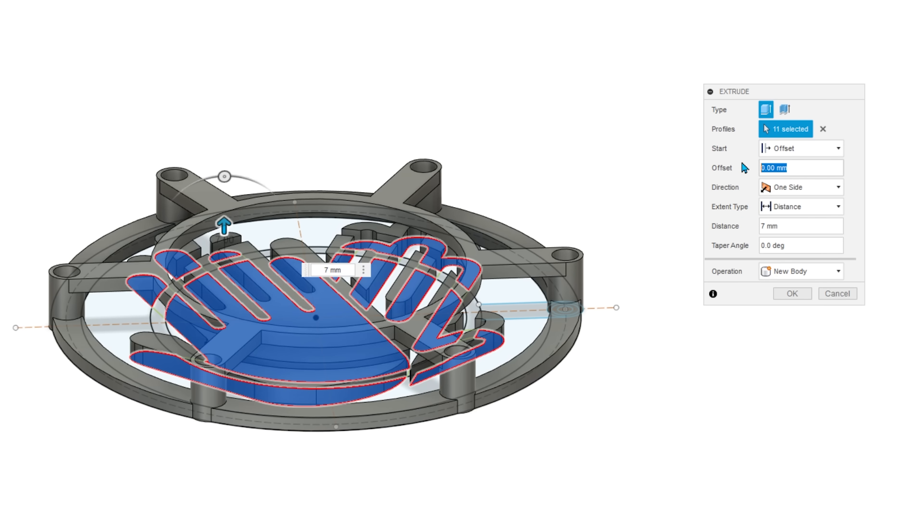
pyautogui.press('Return')
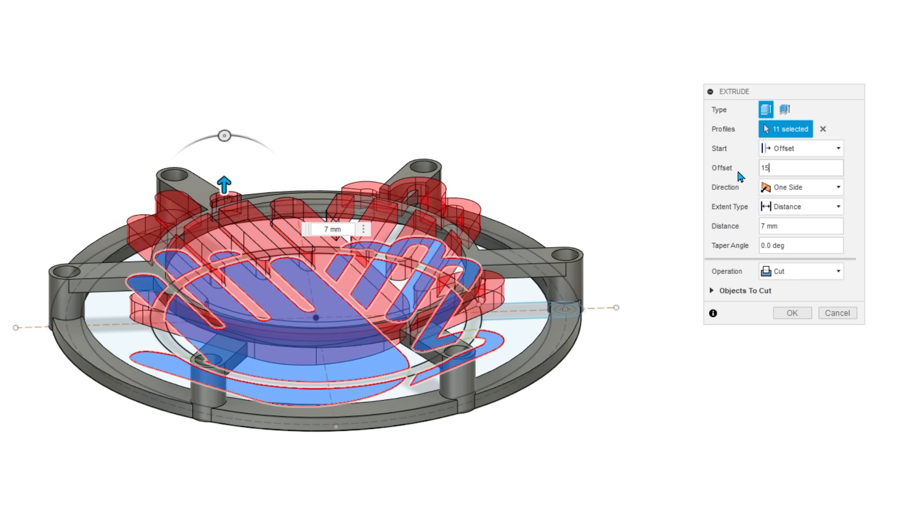
pyautogui.click(781, 277)
pyautogui.click(788, 290)
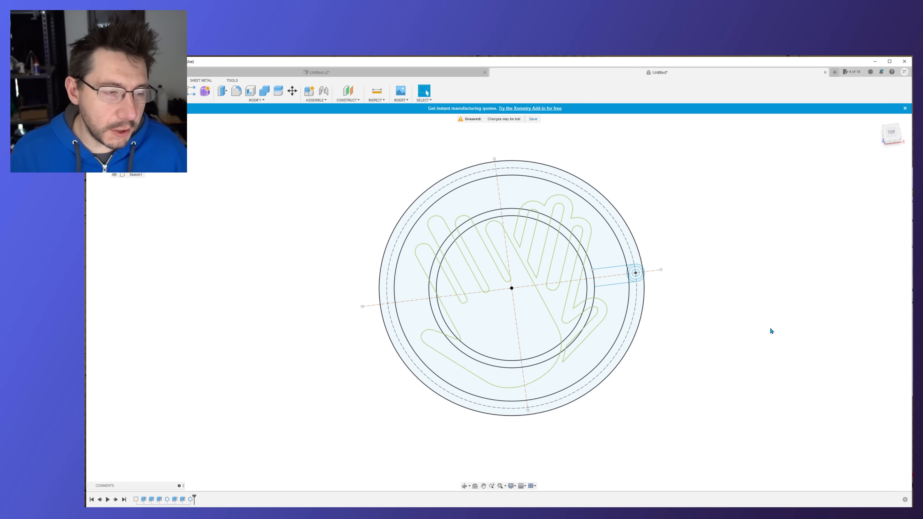
# Step: Select the palm, finger and thumb profiles of both hands on either side of the inner ring's band
pyautogui.click(499, 321)
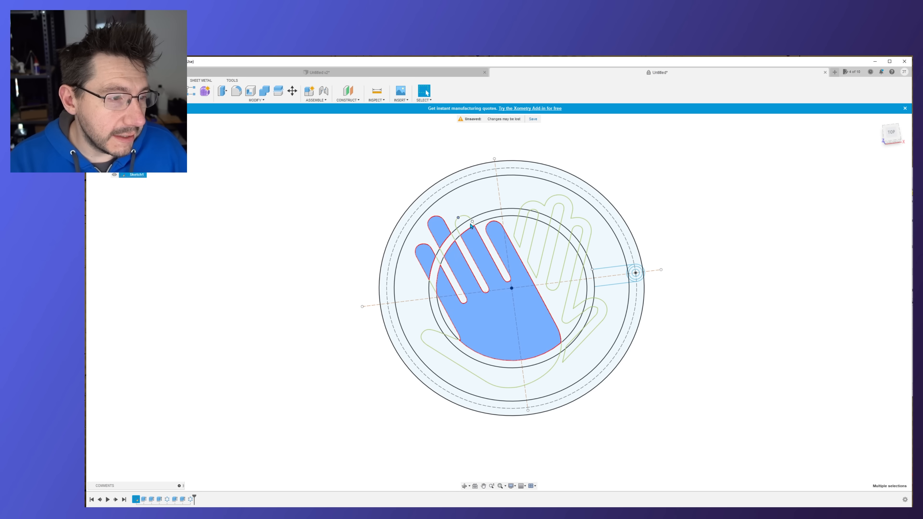
pyautogui.click(460, 220)
pyautogui.scroll(4, 461, 222)
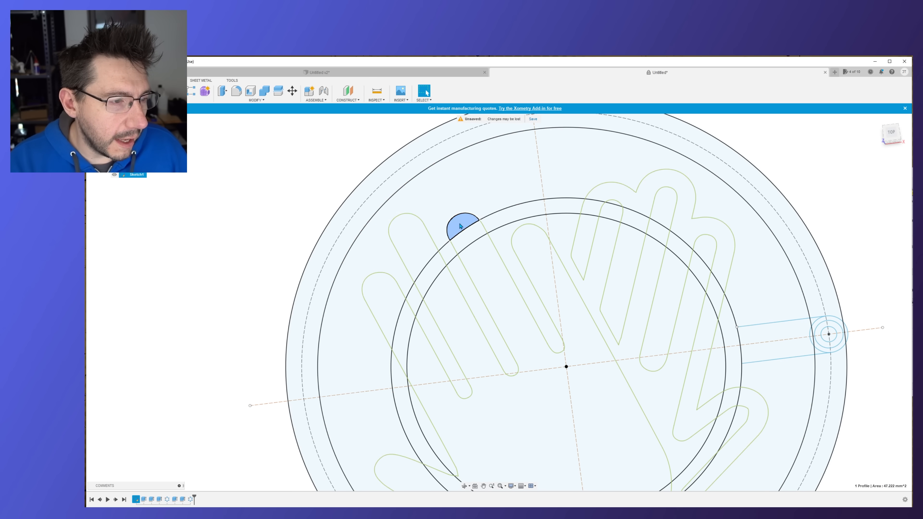
pyautogui.click(384, 318)
pyautogui.click(503, 302)
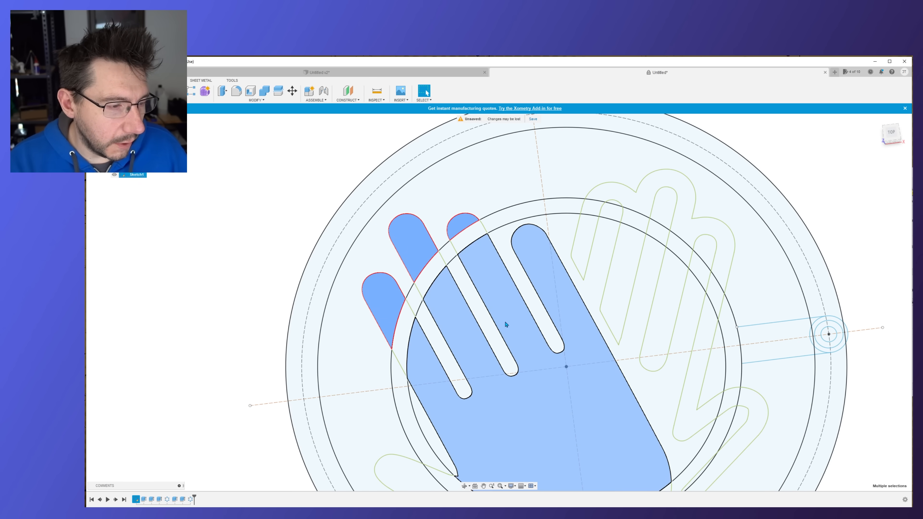
pyautogui.click(433, 473)
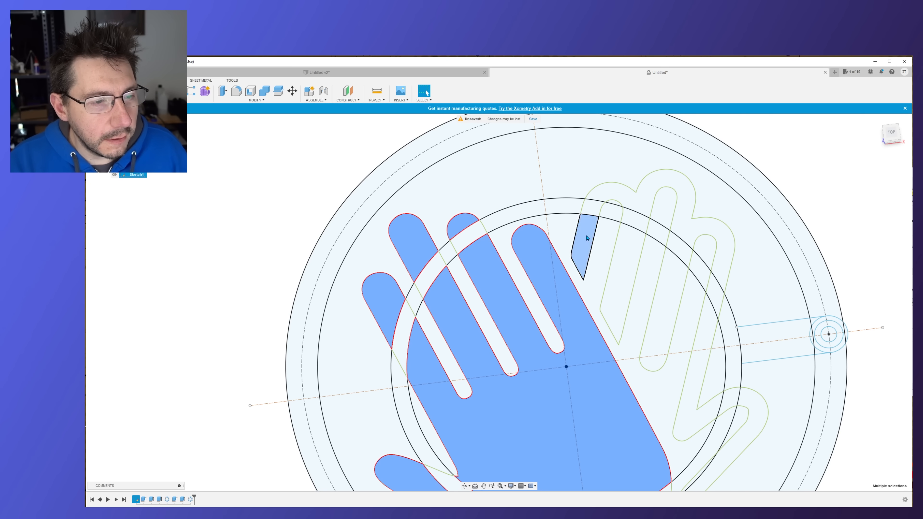
pyautogui.click(622, 253)
pyautogui.click(665, 284)
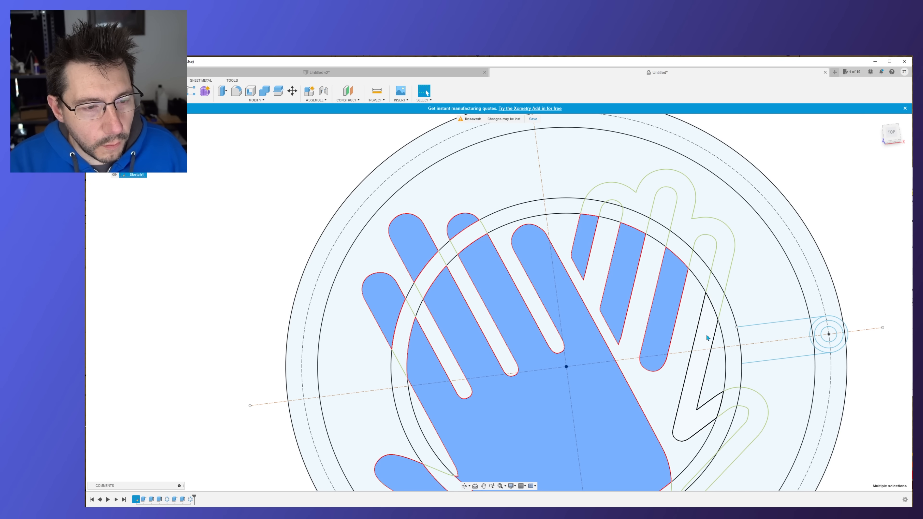
pyautogui.click(706, 334)
pyautogui.click(715, 230)
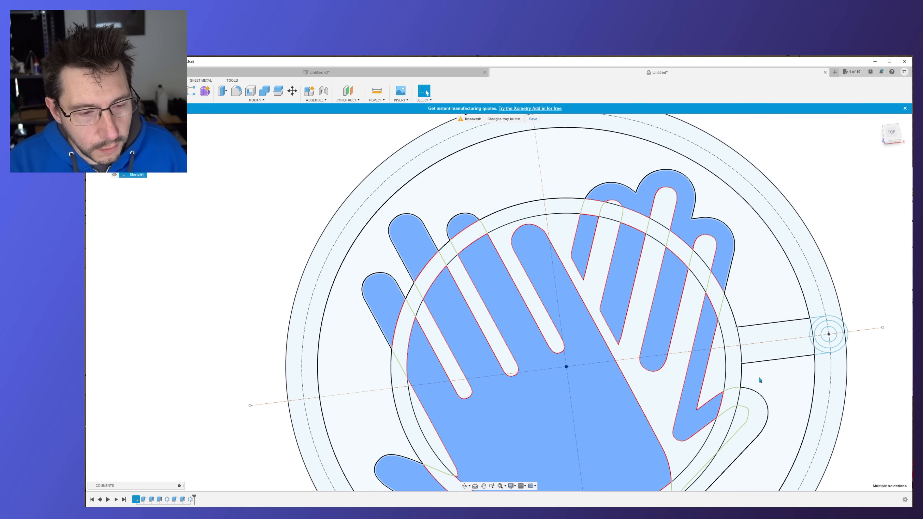
pyautogui.click(754, 409)
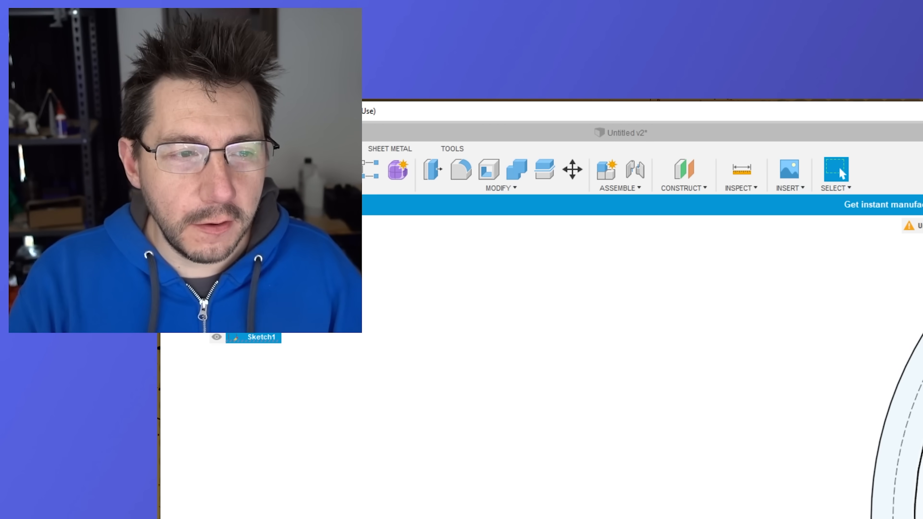
# Step: Check the finished hands in the Untitled v2 design and add the hand pieces crossing the inner ring's band to the selection
pyautogui.click(815, 135)
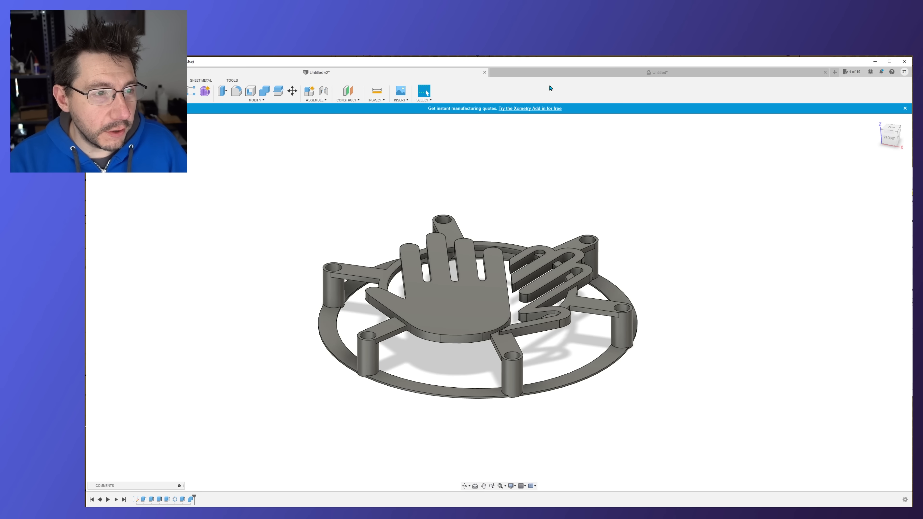
pyautogui.click(572, 71)
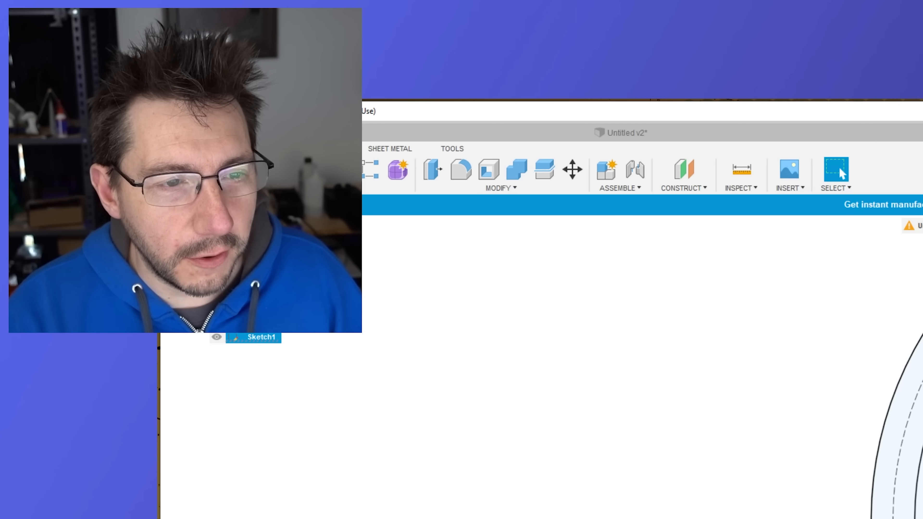
pyautogui.scroll(6, 725, 360)
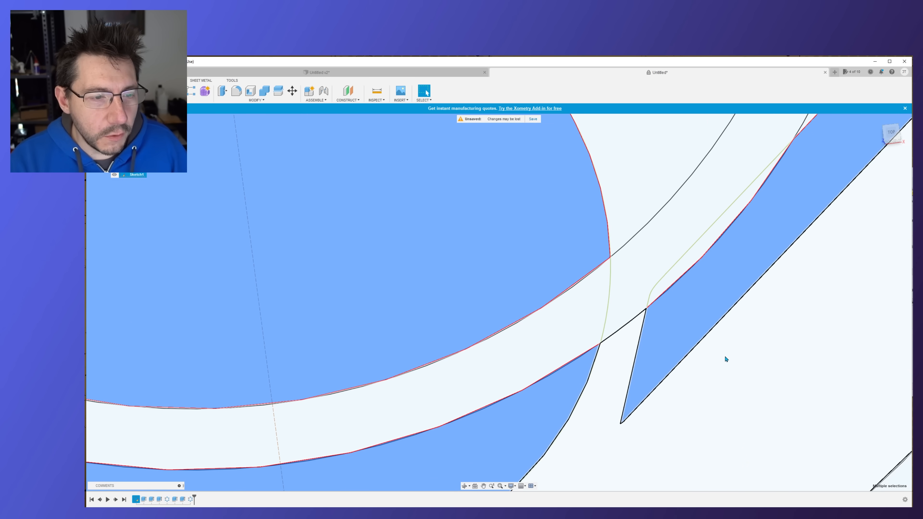
pyautogui.scroll(-8, 726, 359)
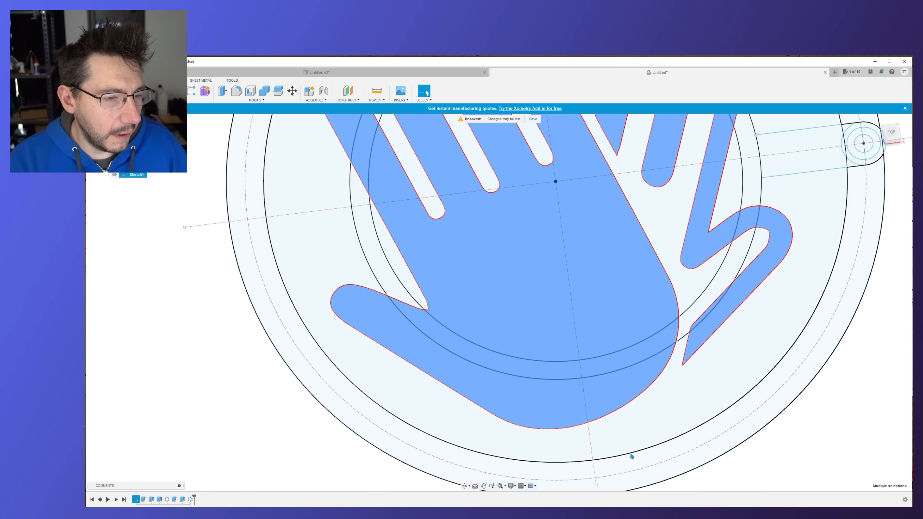
pyautogui.scroll(-5, 696, 380)
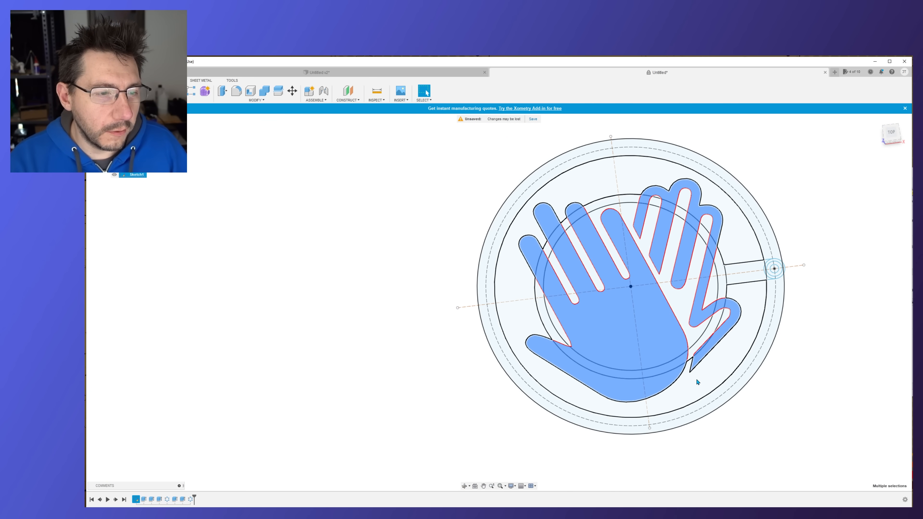
# Step: Start extruding the selected hand profiles from a 15 mm offset with a distance of 7 mm
pyautogui.press('e')
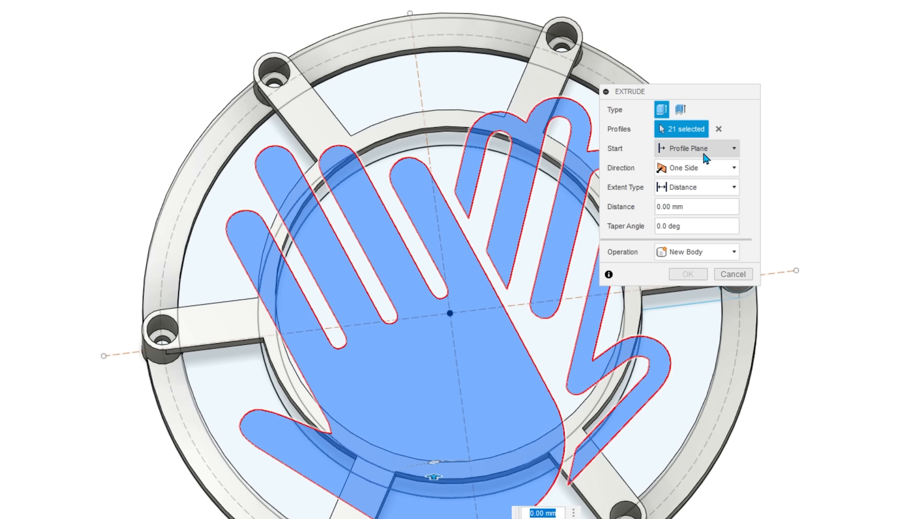
pyautogui.click(758, 204)
pyautogui.click(758, 218)
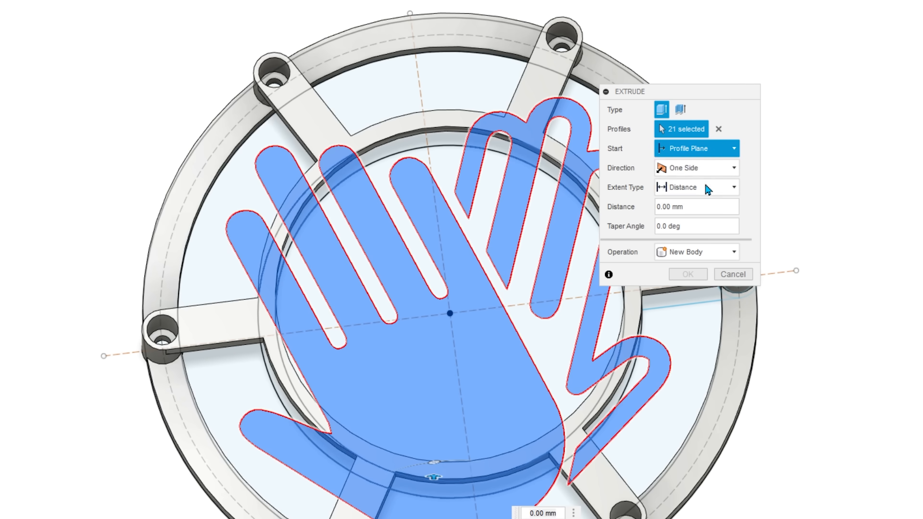
pyautogui.click(680, 167)
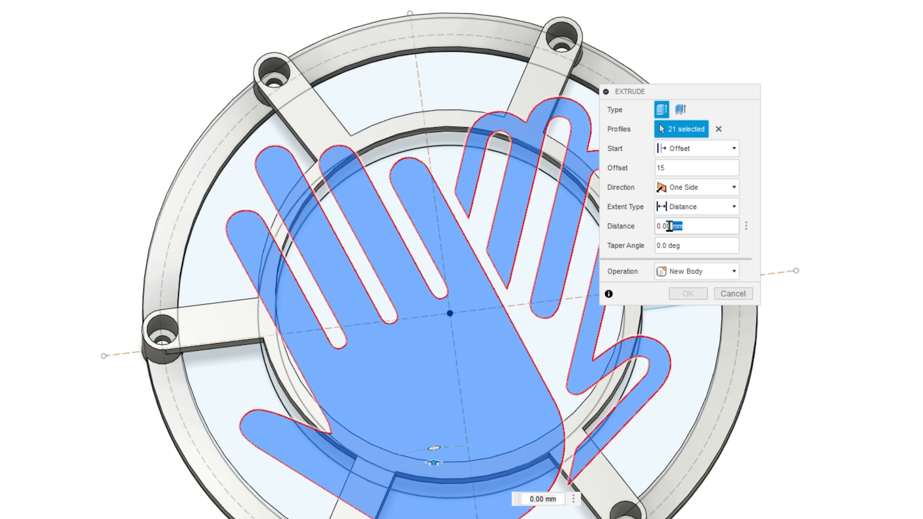
pyautogui.write('7')
pyautogui.press('Return')
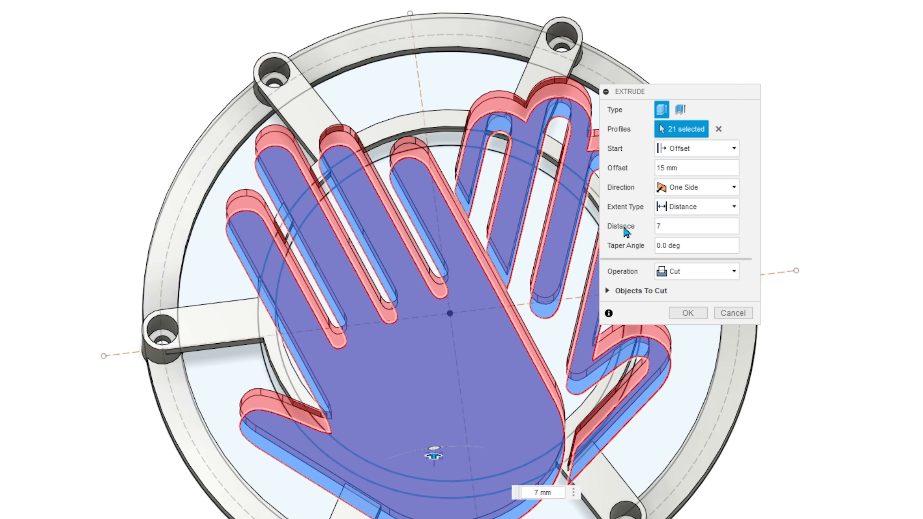
# Step: Set the hands' extrusion to join the ring and arms, inspect the preview from the side, and complete it
pyautogui.click(674, 272)
pyautogui.click(680, 290)
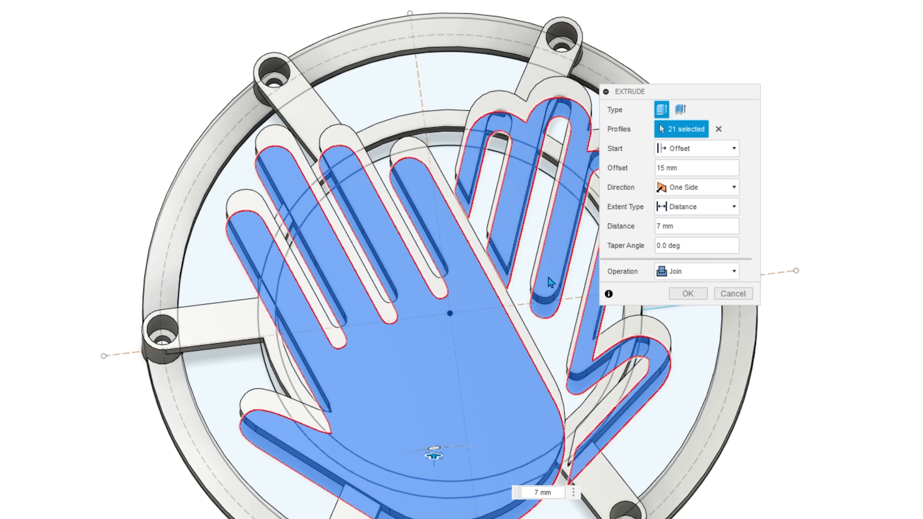
pyautogui.moveTo(453, 264); pyautogui.dragTo(173, 237, button='middle')
pyautogui.keyDown('shift'); pyautogui.moveTo(483, 478); pyautogui.dragTo(476, 408, button='middle'); pyautogui.keyUp('shift')
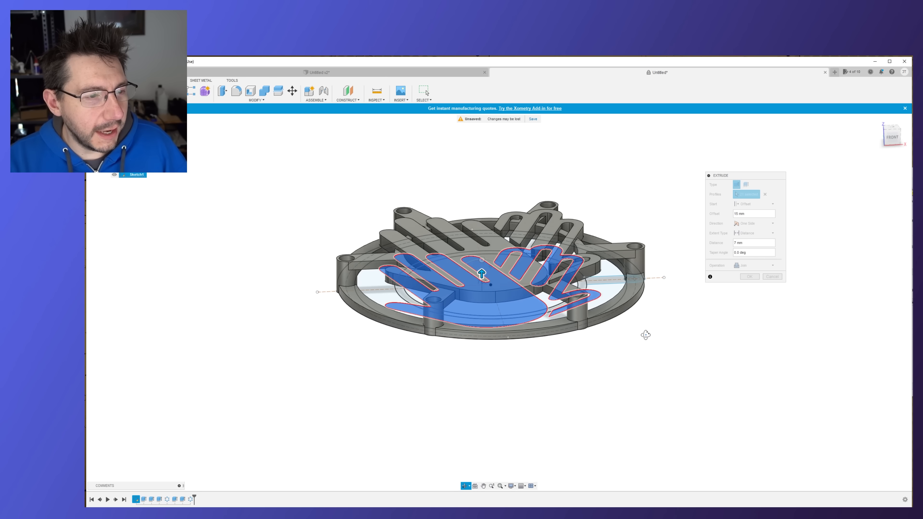
pyautogui.keyDown('shift'); pyautogui.moveTo(646, 335); pyautogui.dragTo(581, 309, button='middle'); pyautogui.keyUp('shift')
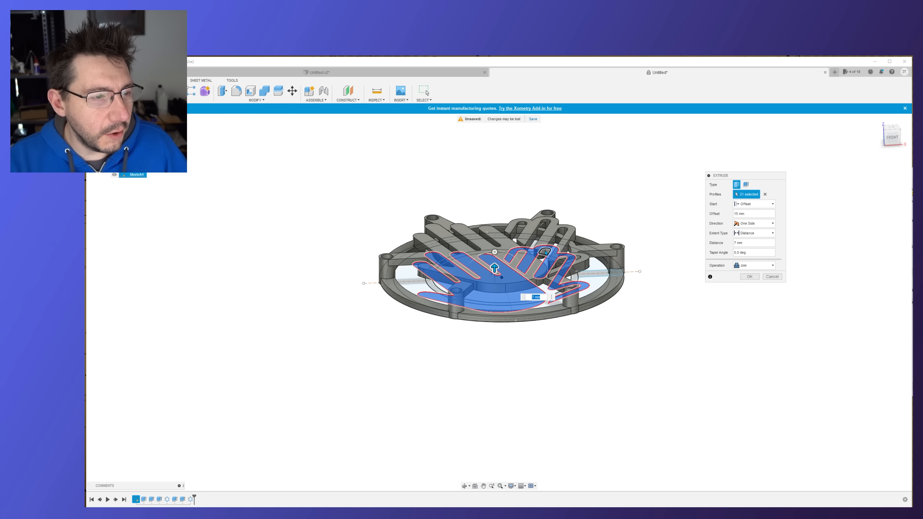
pyautogui.scroll(3, 472, 276)
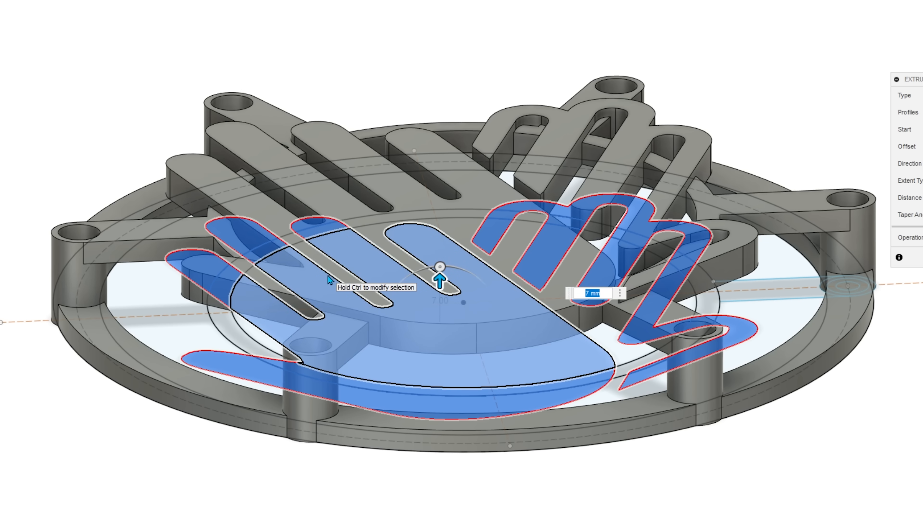
pyautogui.click(328, 280)
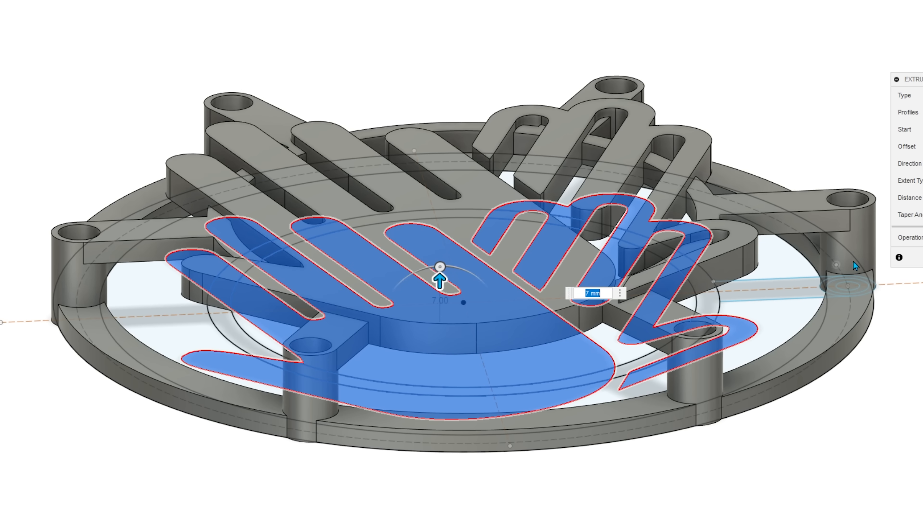
pyautogui.press('Return')
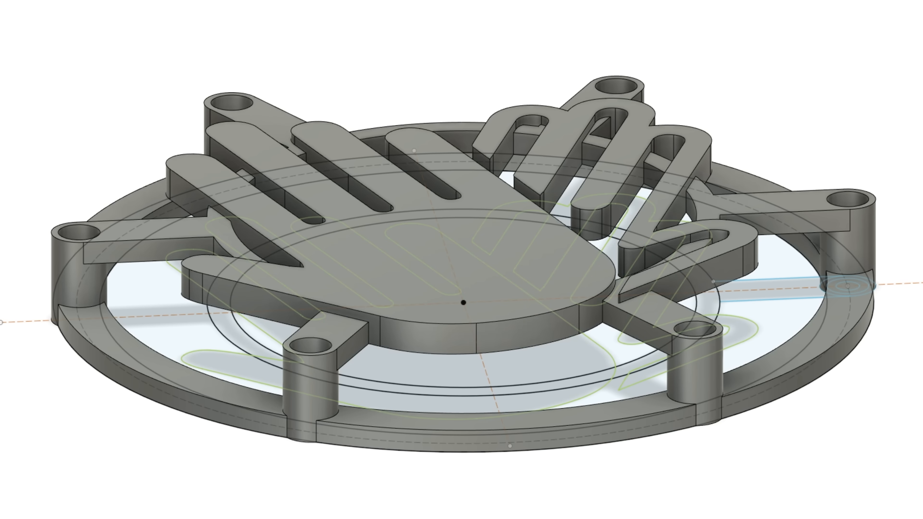
# Step: Compare the rebuilt hands ring from above with the original model in the Untitled v2 design, then return to the new design
pyautogui.scroll(-2, 722, 243)
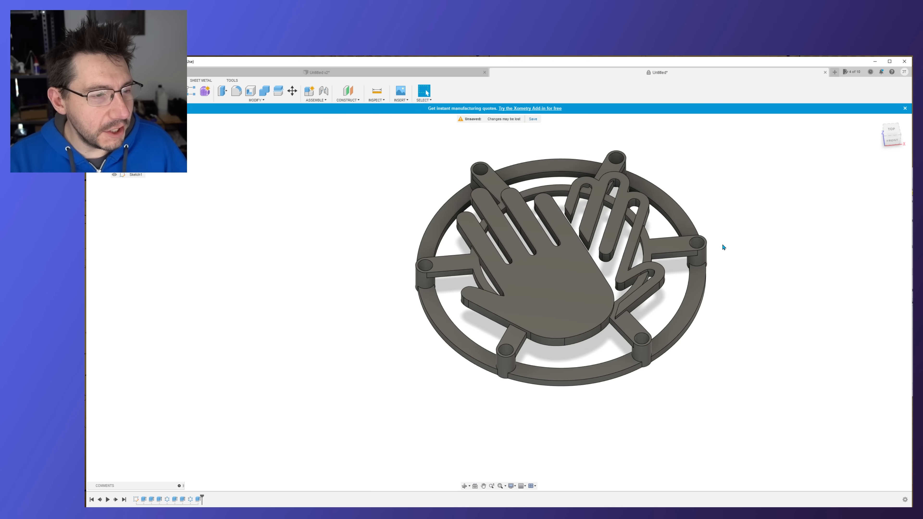
pyautogui.keyDown('shift'); pyautogui.moveTo(748, 211); pyautogui.dragTo(690, 245, button='middle'); pyautogui.keyUp('shift')
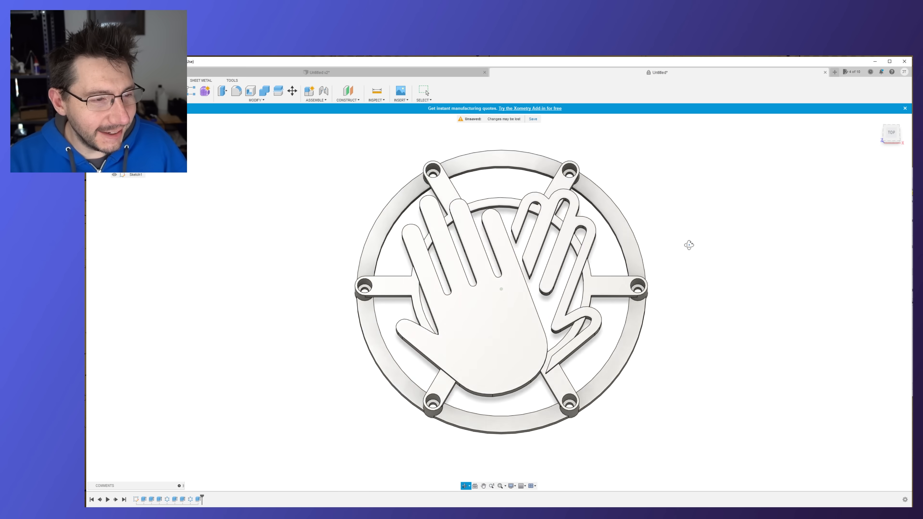
pyautogui.click(444, 74)
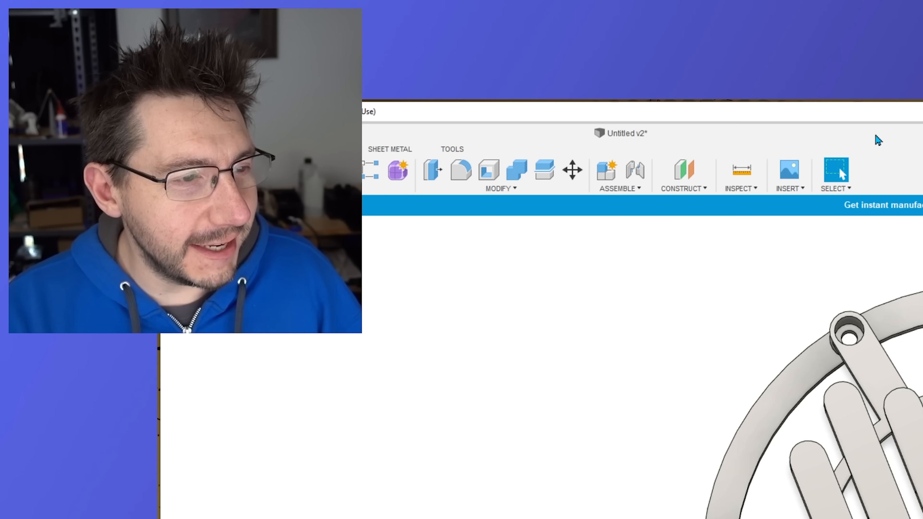
pyautogui.moveTo(632, 259)
pyautogui.keyDown('shift'); pyautogui.mouseDown(button='middle')
pyautogui.moveTo(633, 222)
pyautogui.moveTo(633, 259)
pyautogui.mouseUp(button='middle'); pyautogui.keyUp('shift')
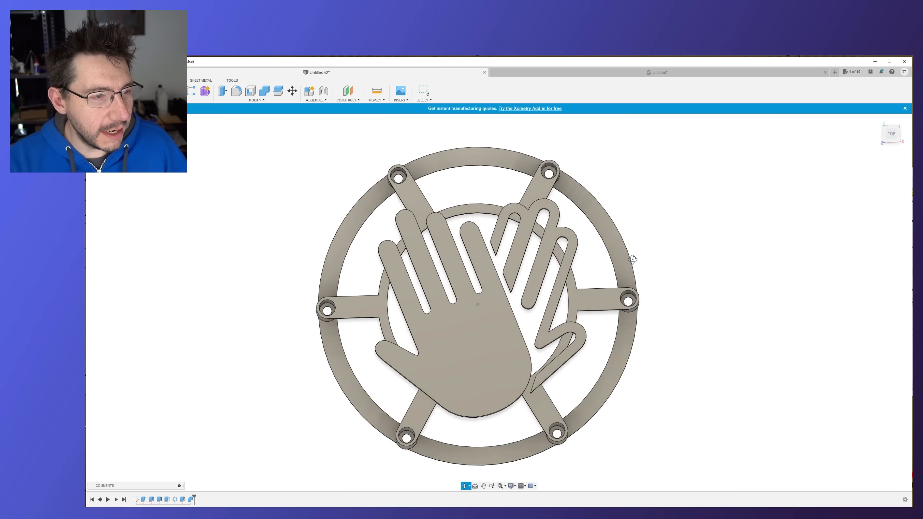
pyautogui.moveTo(570, 250); pyautogui.dragTo(594, 239, button='middle')
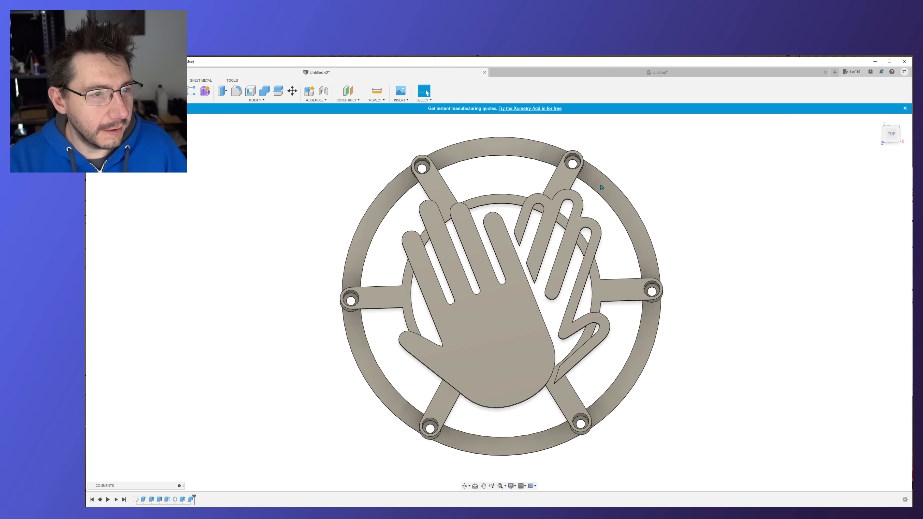
pyautogui.click(630, 76)
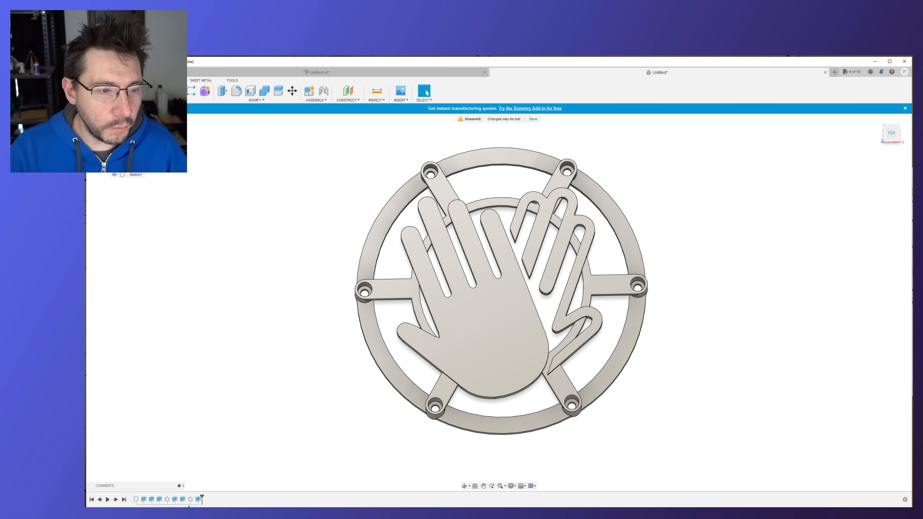
# Step: Open the model's first sketch for editing and examine its ring circles, arm and post geometry, and hand outlines
pyautogui.doubleClick(137, 501)
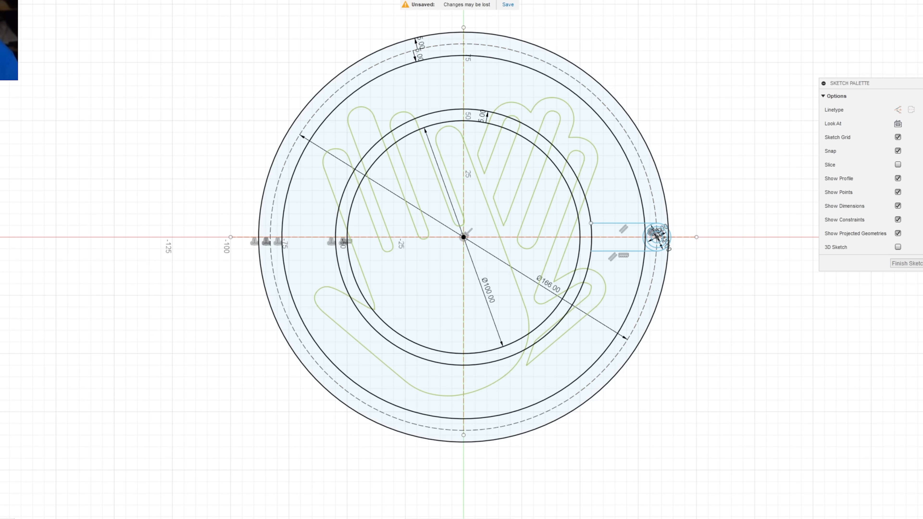
pyautogui.moveTo(680, 126); pyautogui.dragTo(652, 160, button='middle')
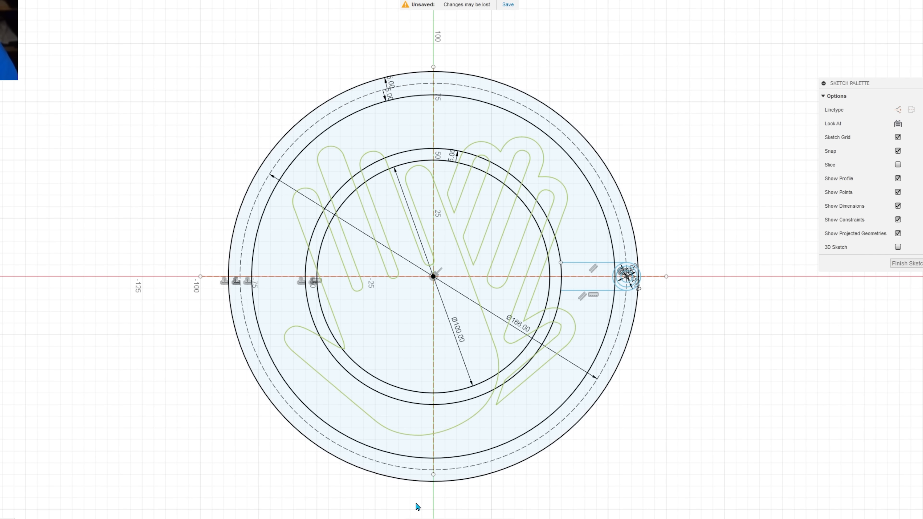
pyautogui.scroll(3, 597, 278)
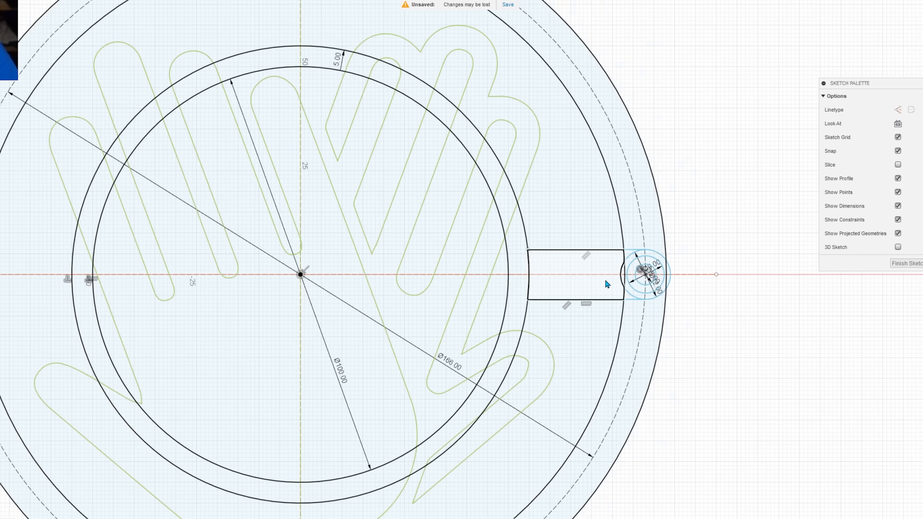
pyautogui.scroll(3, 605, 281)
pyautogui.scroll(-3, 583, 294)
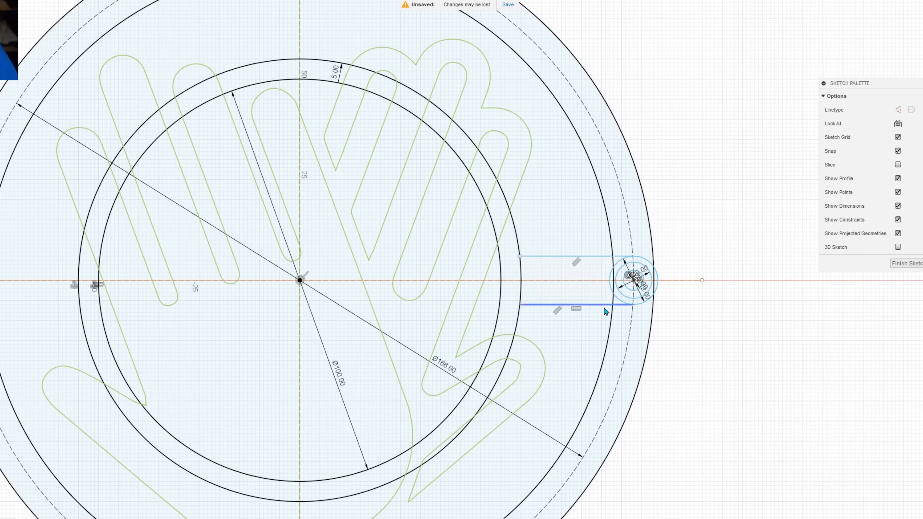
pyautogui.scroll(-2, 603, 306)
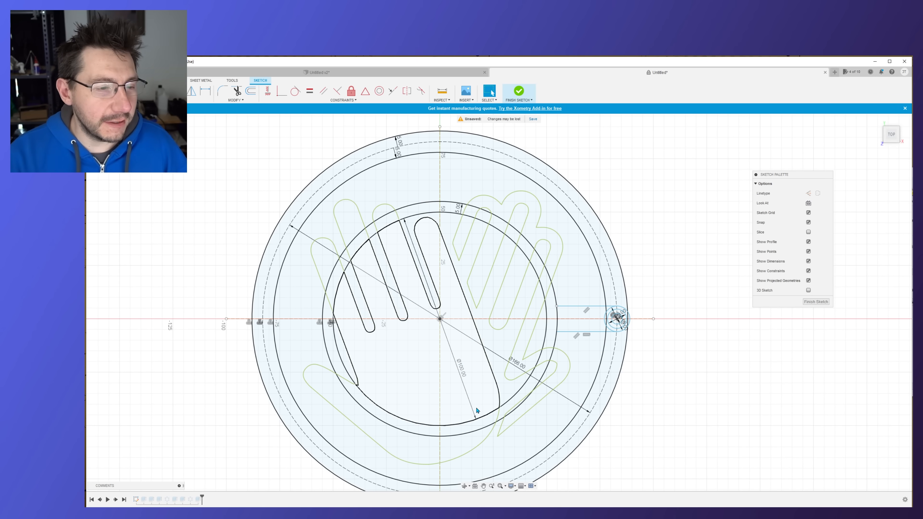
pyautogui.scroll(-1, 476, 407)
pyautogui.moveTo(607, 397); pyautogui.dragTo(644, 368, button='middle')
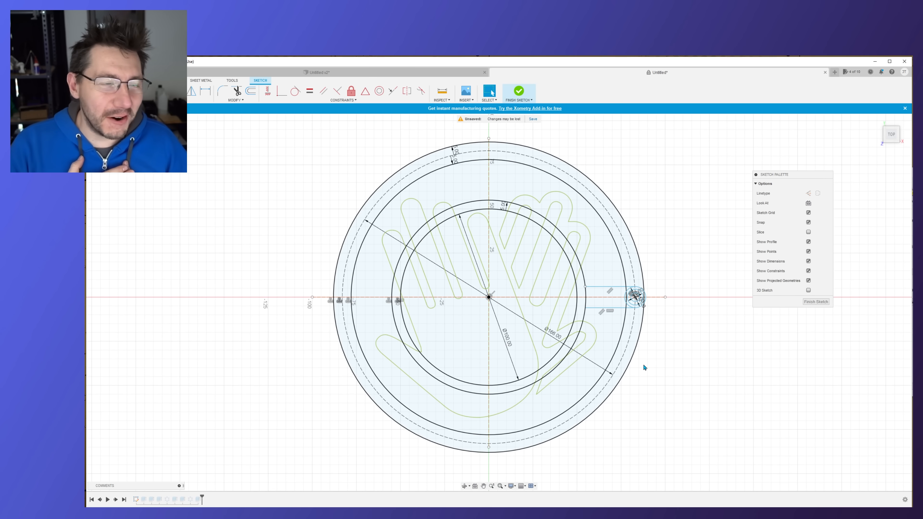